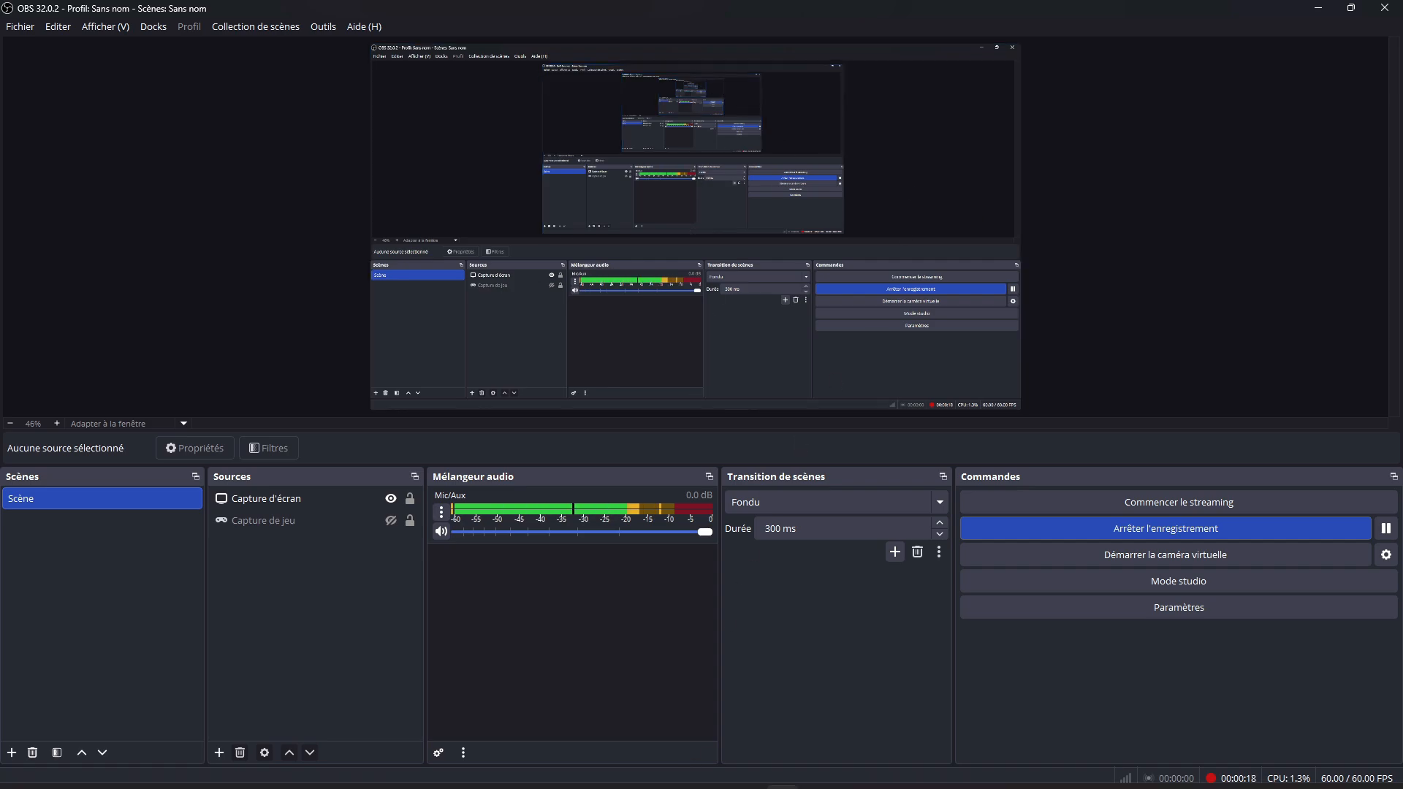
Step: Open Task Manager, reposition its window, and show the list of startup applications
mouse_move(635, 785)
click(589, 772)
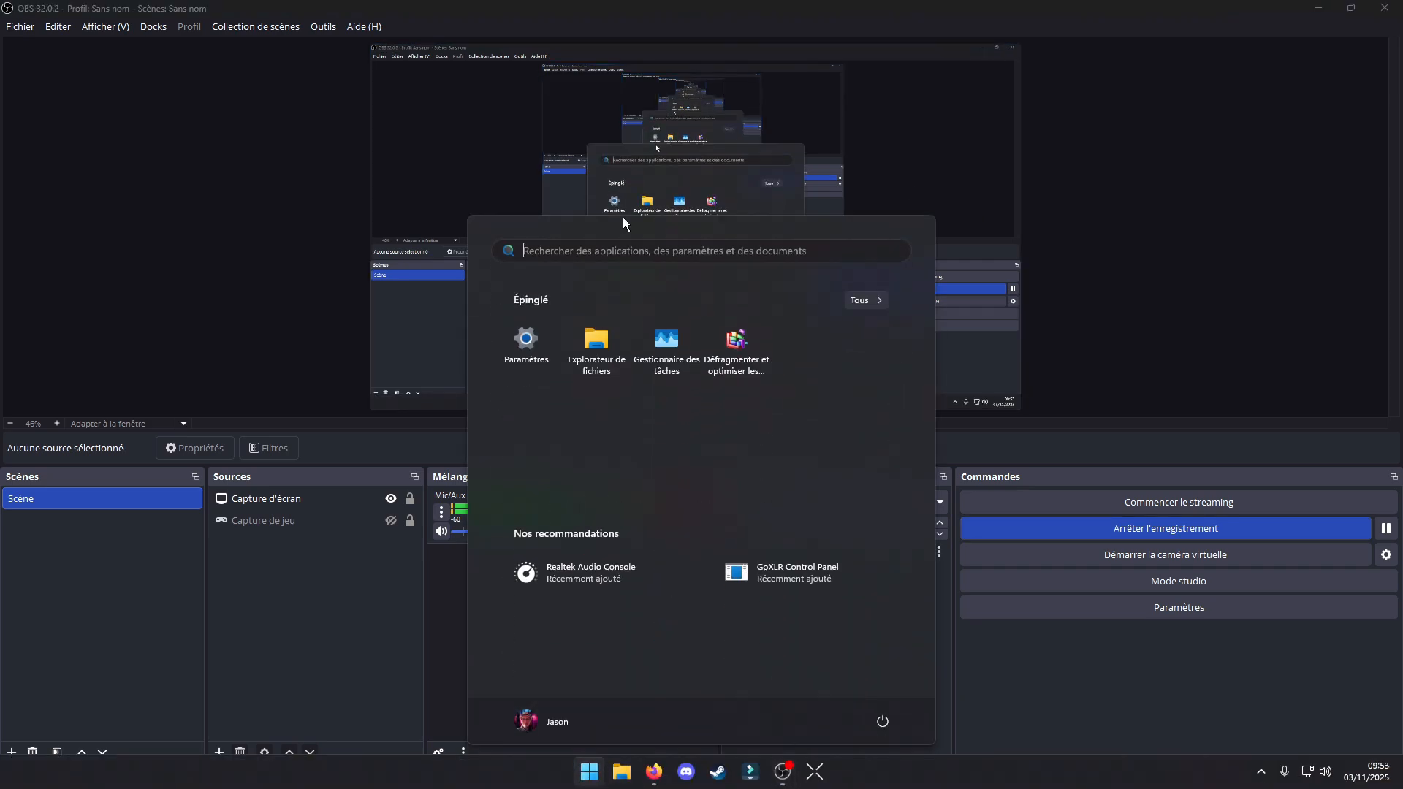
click(666, 348)
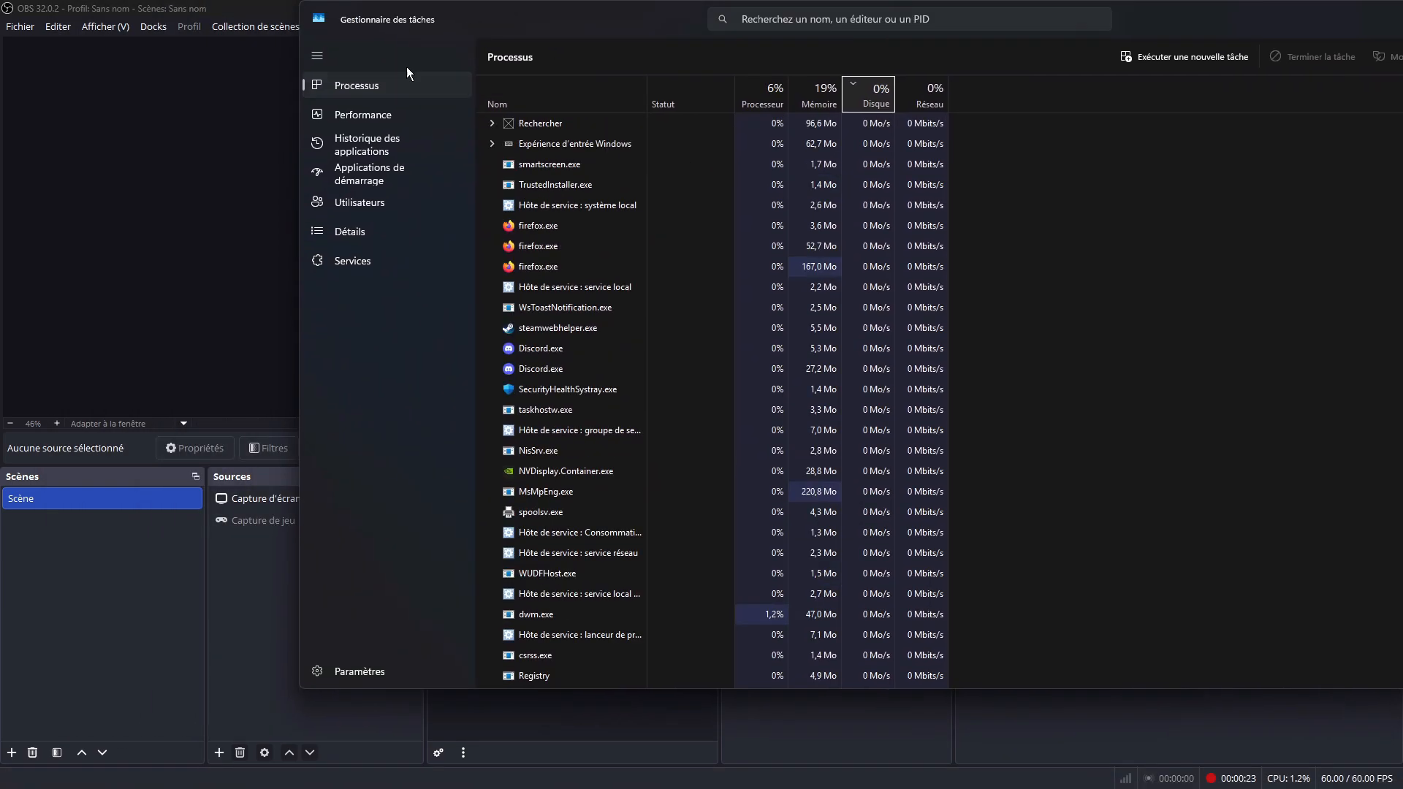
drag(558, 26, 390, 22)
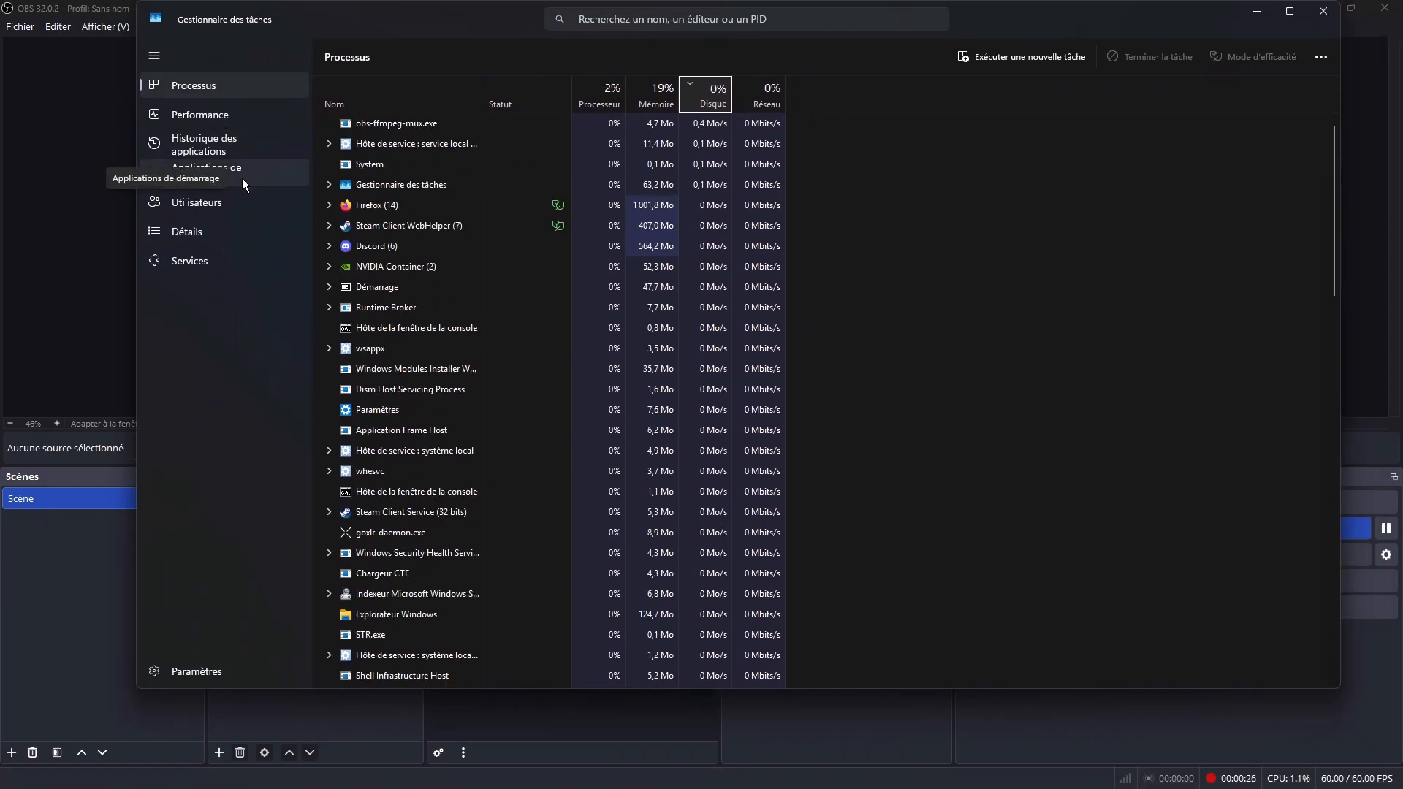
click(243, 178)
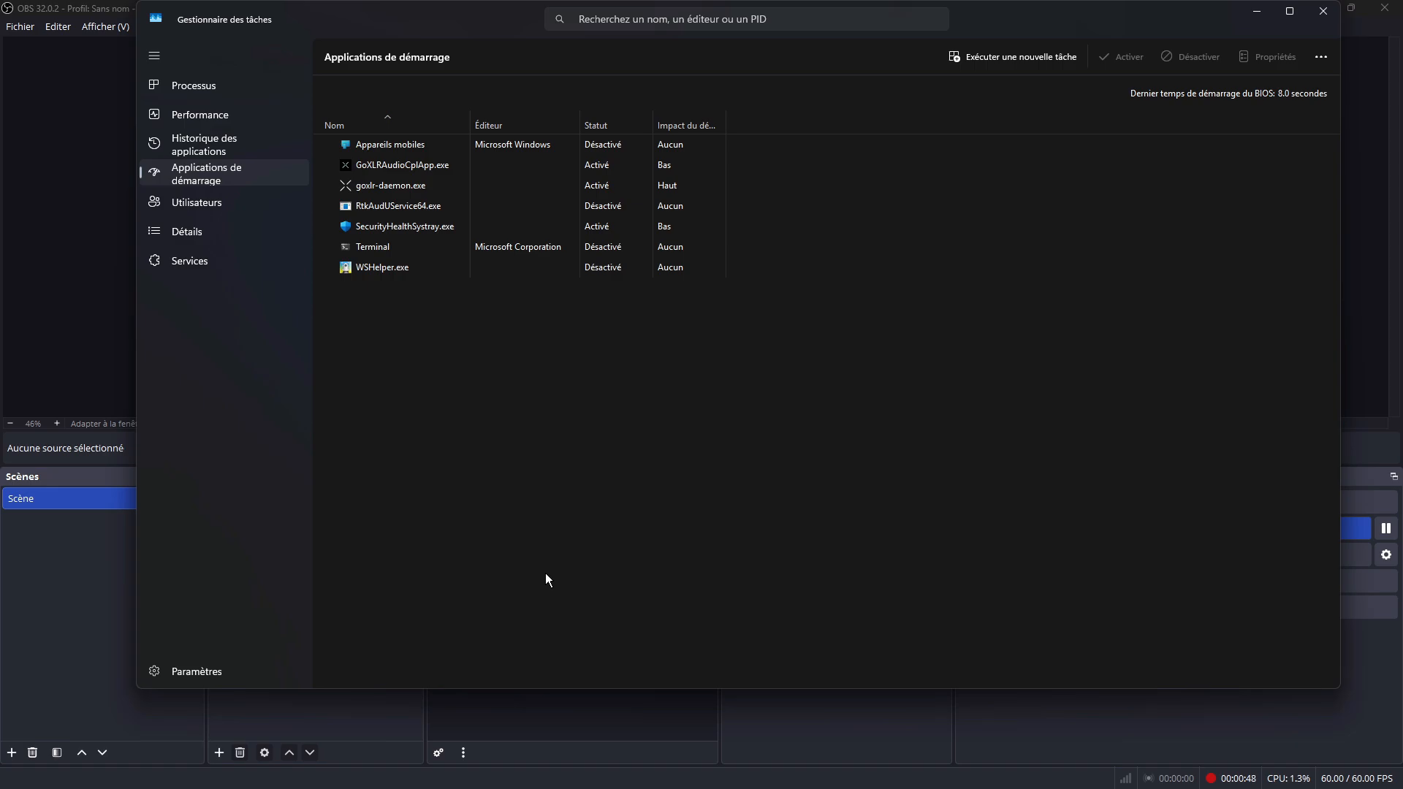
Step: Review the startup entries SecurityHealthSystray.exe, GoXLRAudioCplApp.exe and goxlr-daemon.exe, and close Task Manager
click(401, 227)
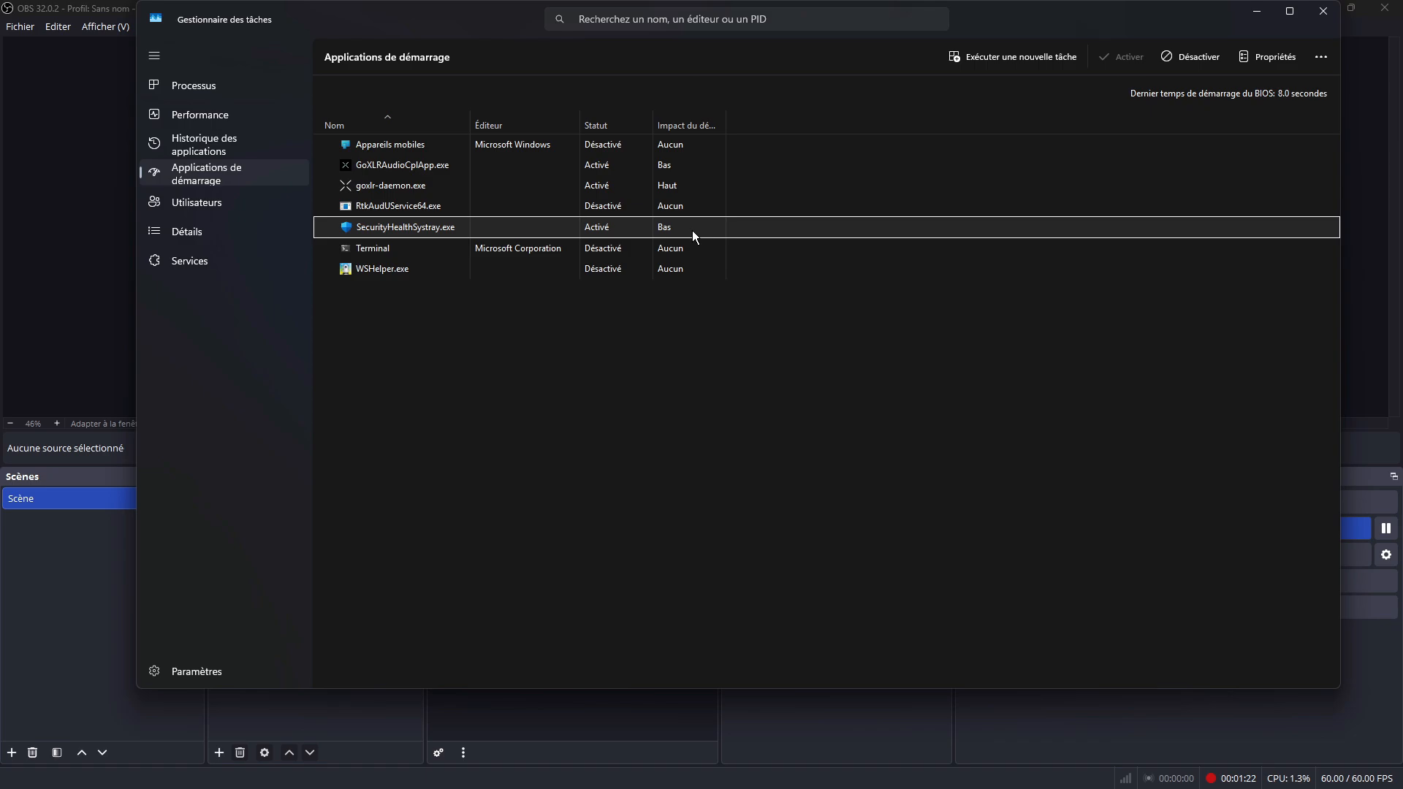
click(699, 165)
click(699, 180)
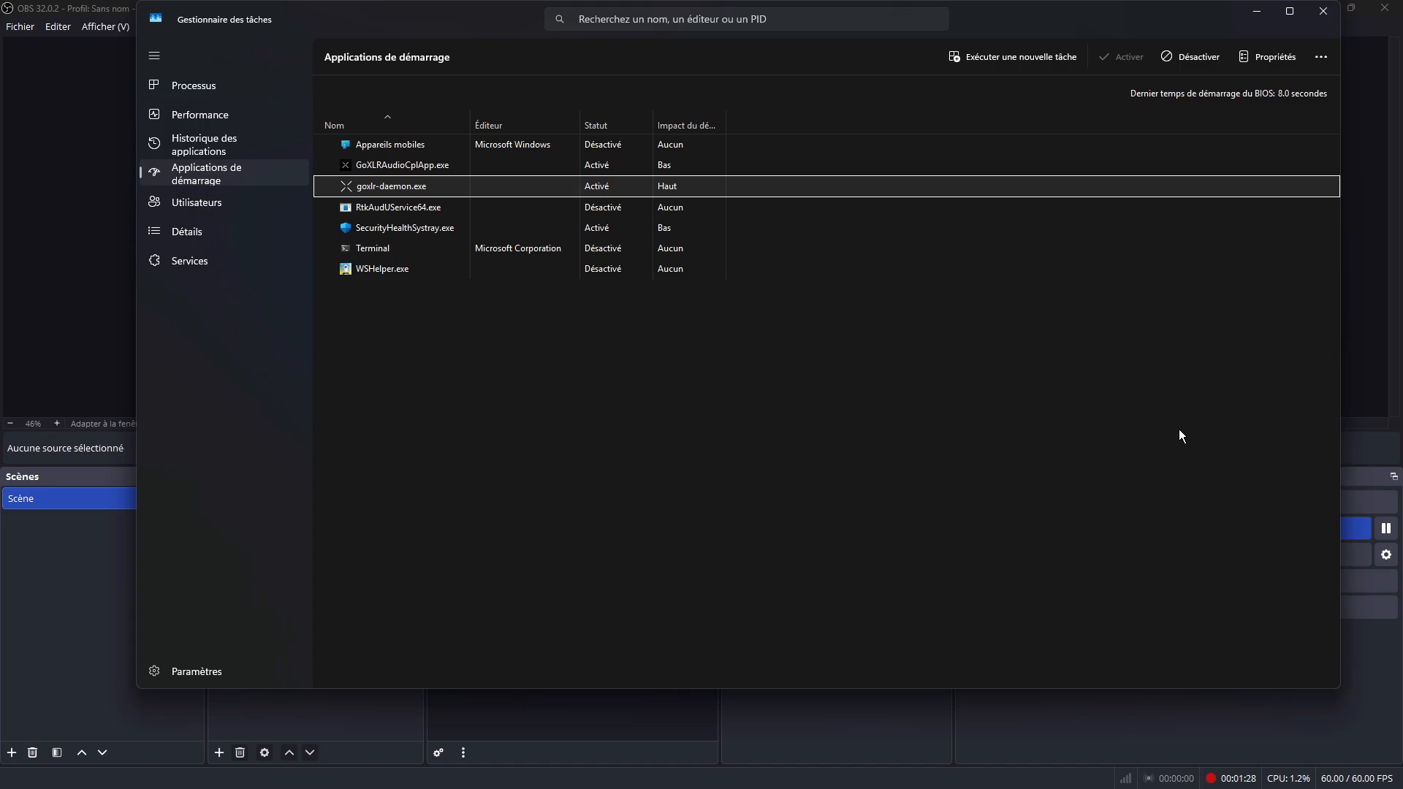
click(1321, 12)
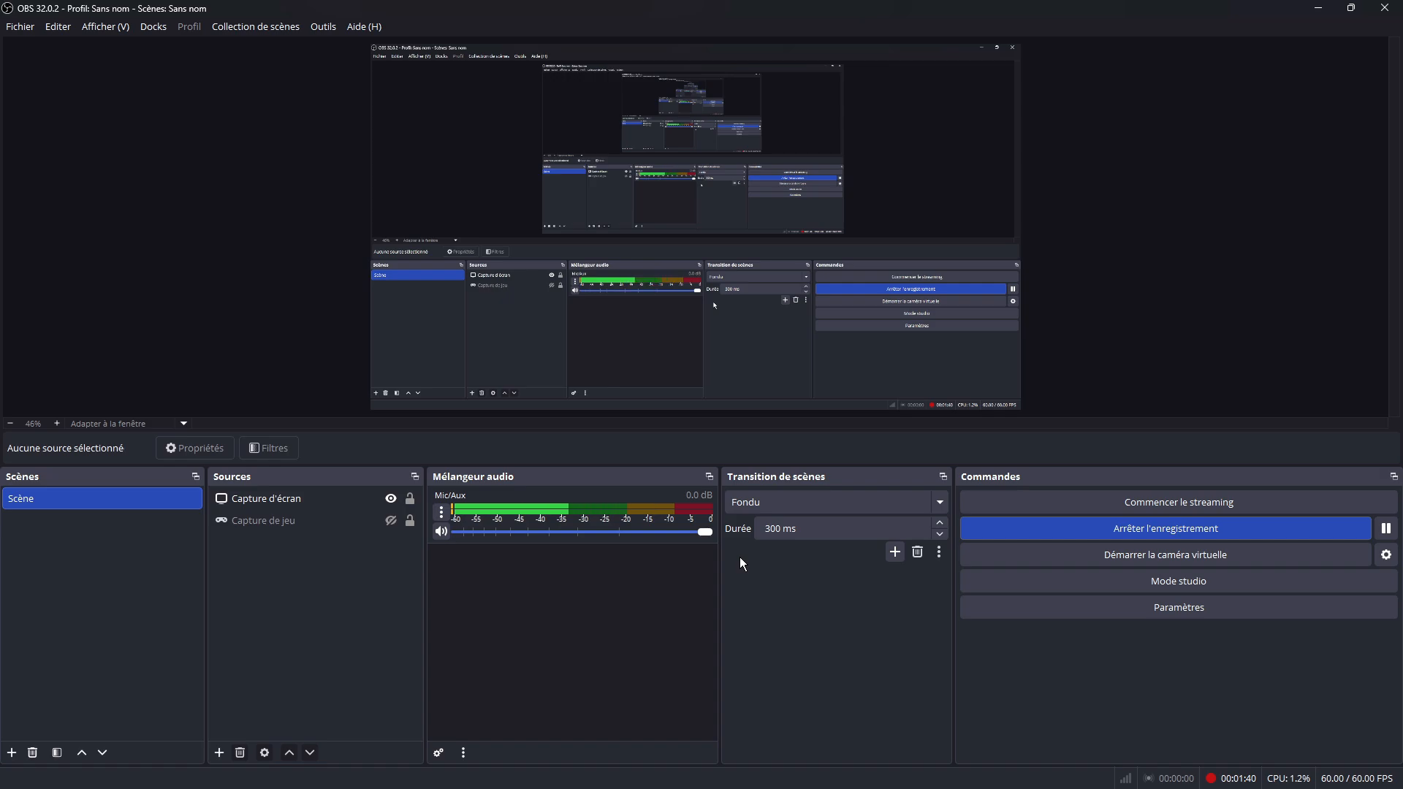
Step: Open Windows Settings and check the refresh rate in the system's advanced display settings
mouse_move(549, 787)
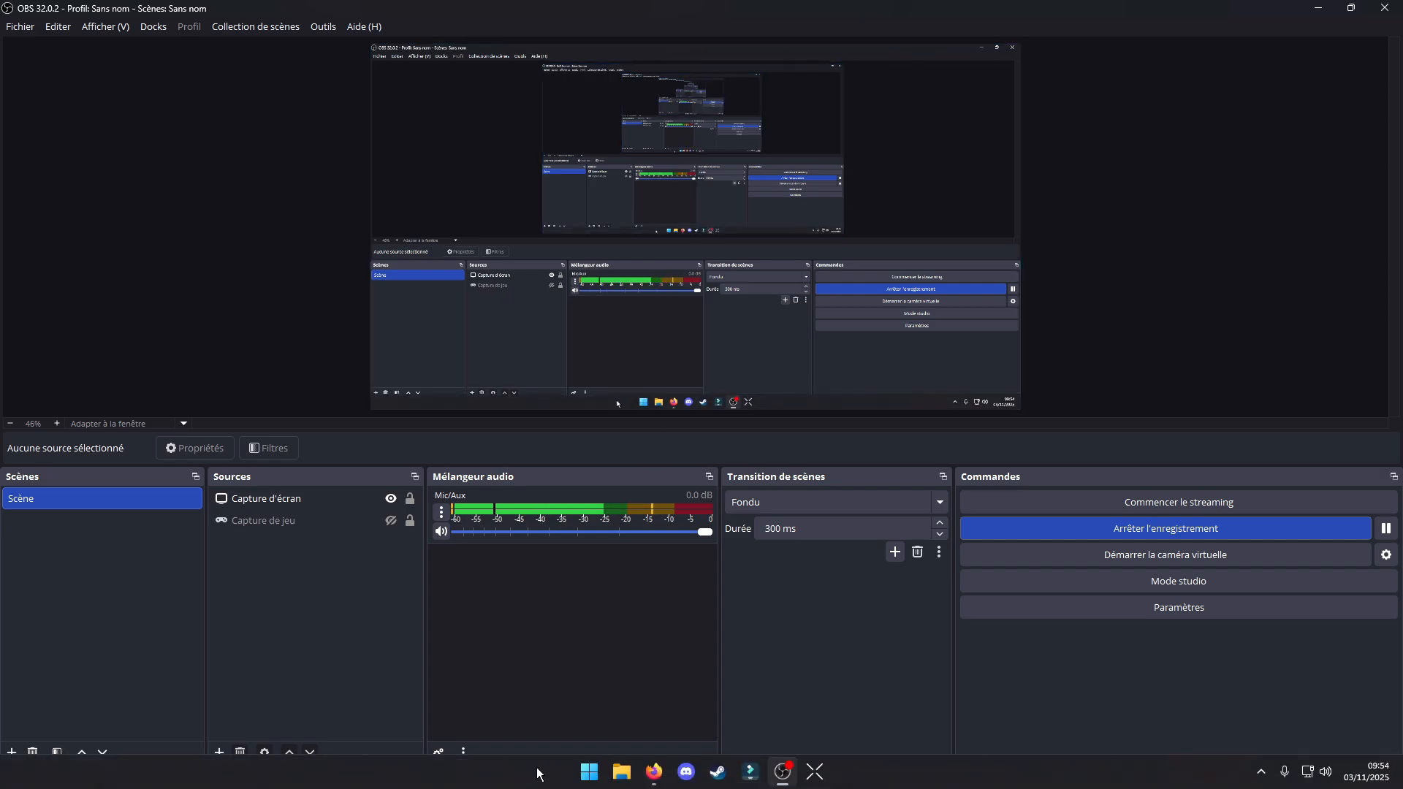
click(589, 772)
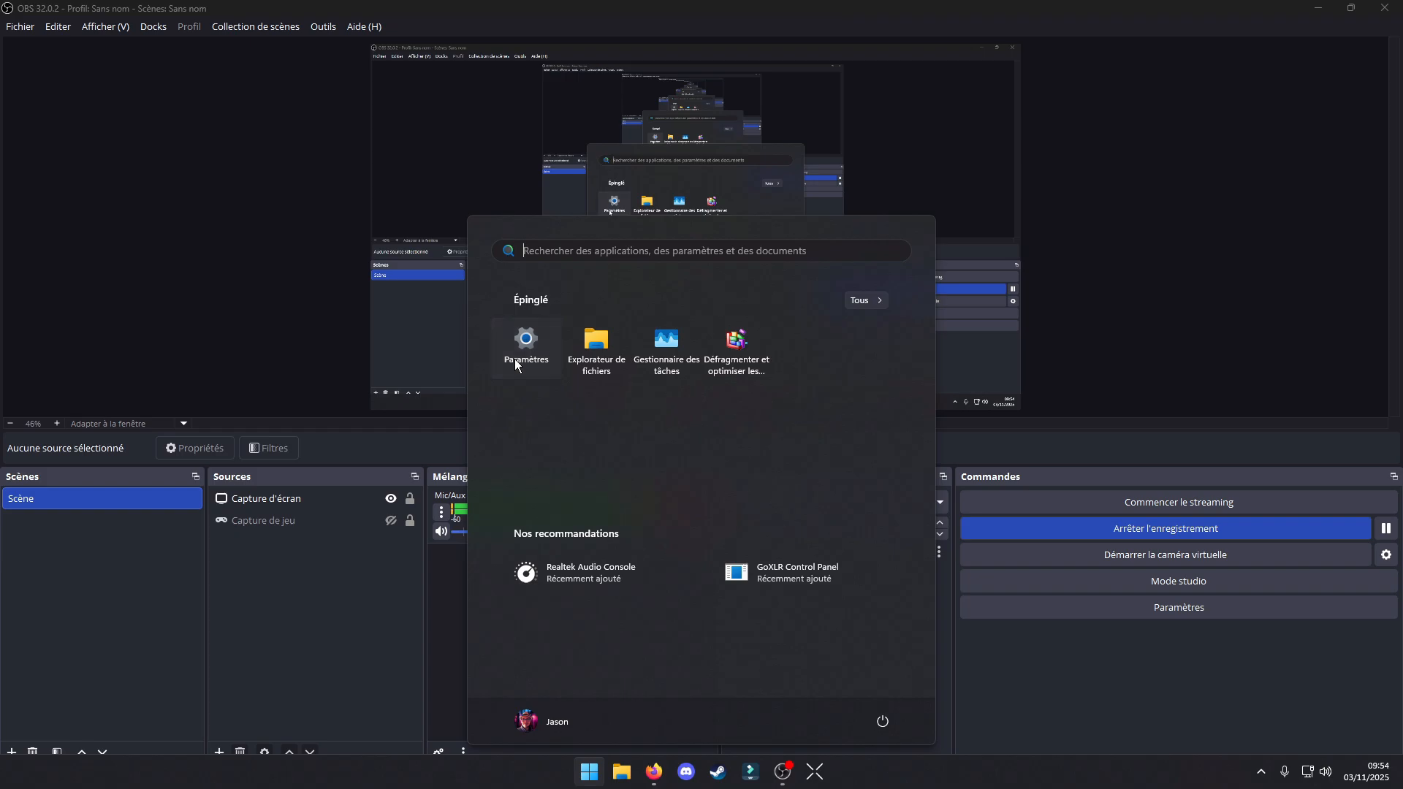
click(516, 365)
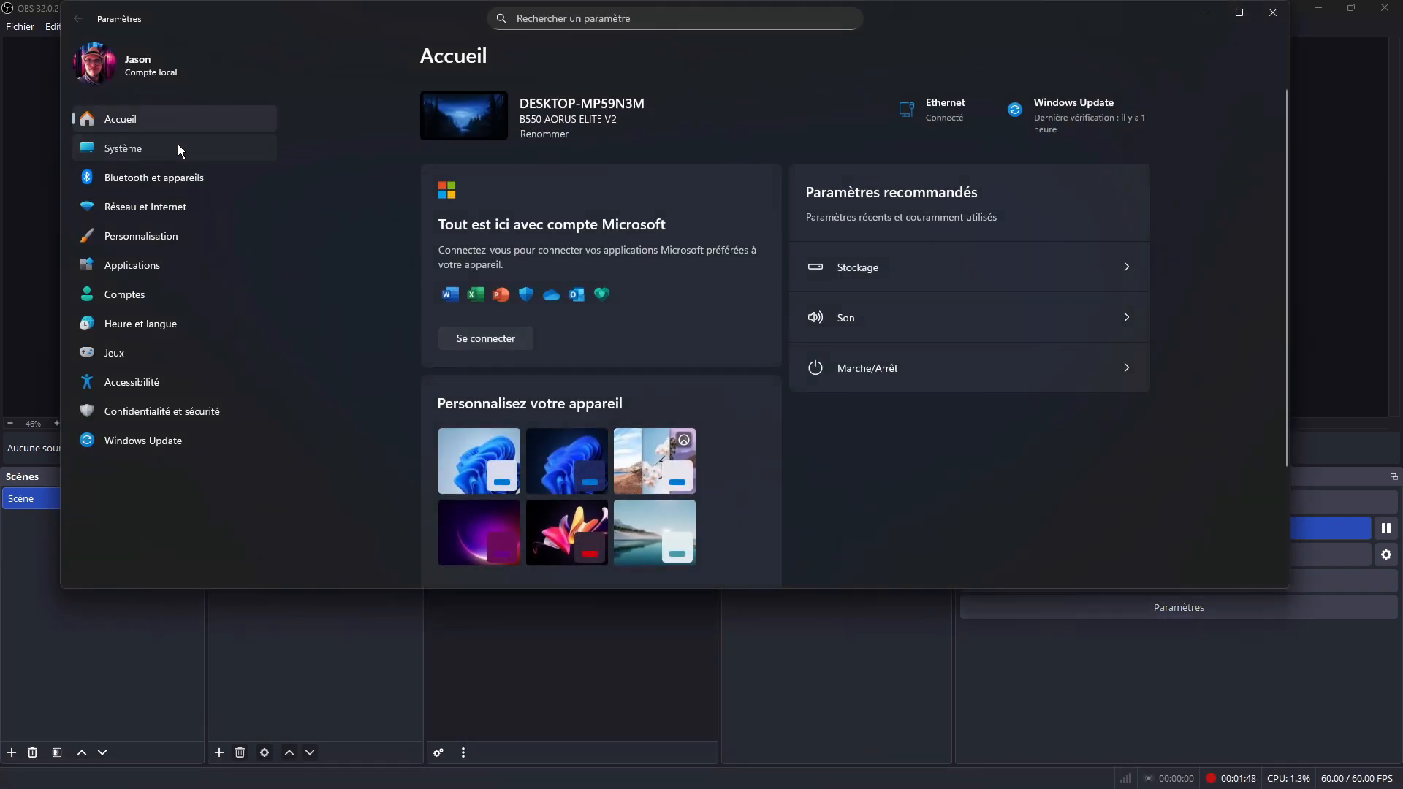
click(178, 149)
click(535, 198)
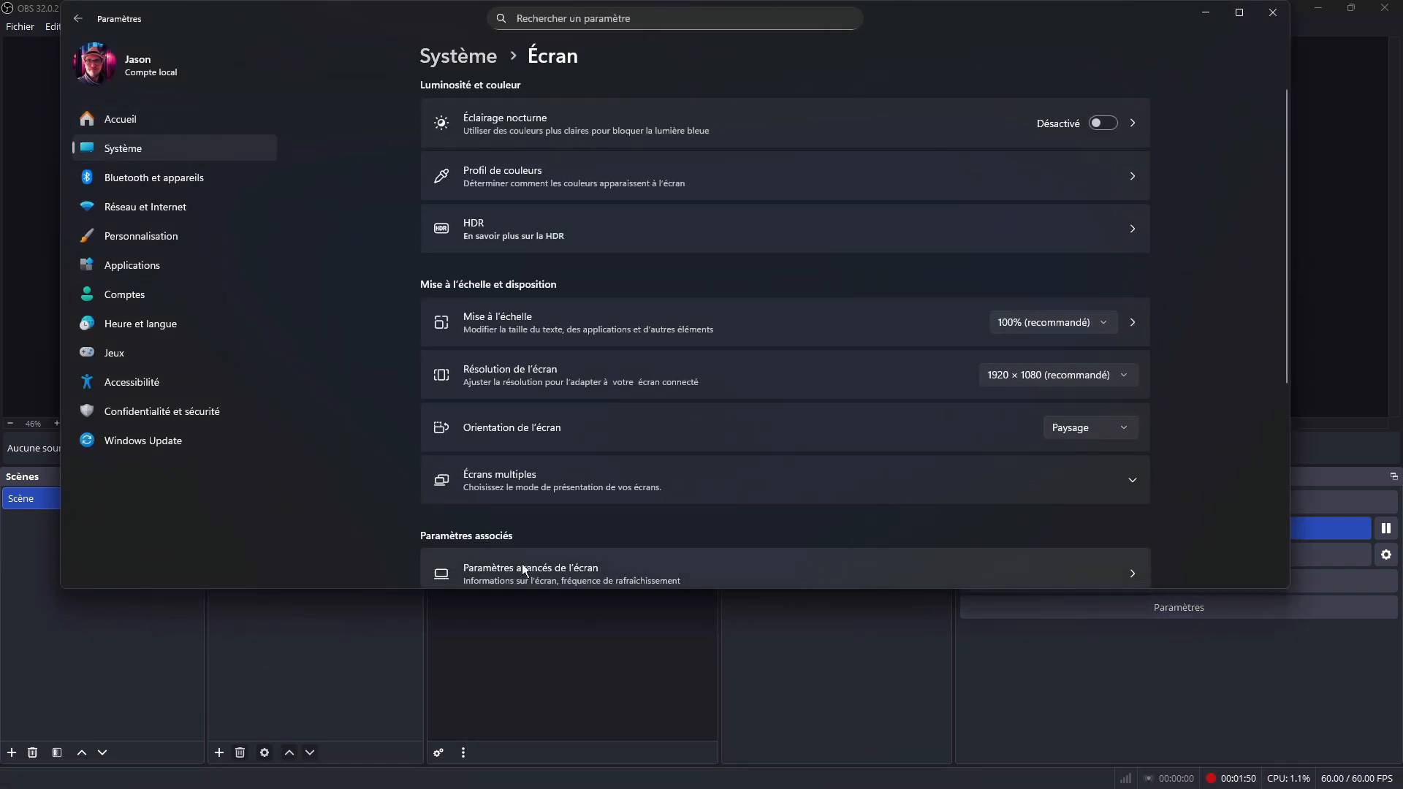
scroll(523, 569, down, 4)
click(580, 272)
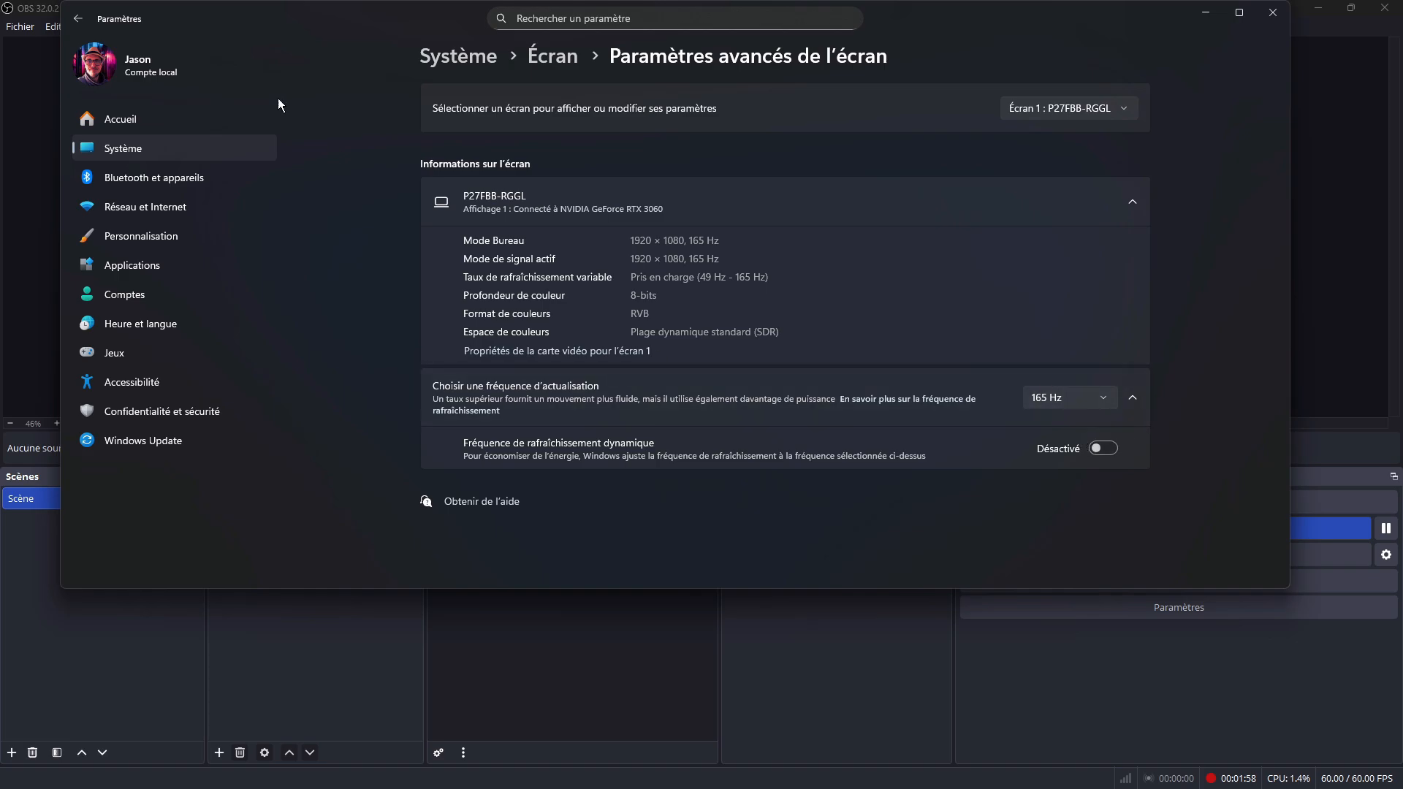
Step: Check the windowed-game optimizations and the advanced graphics options in the display's Graphics settings, and return to the display settings
click(78, 18)
scroll(568, 523, down, 5)
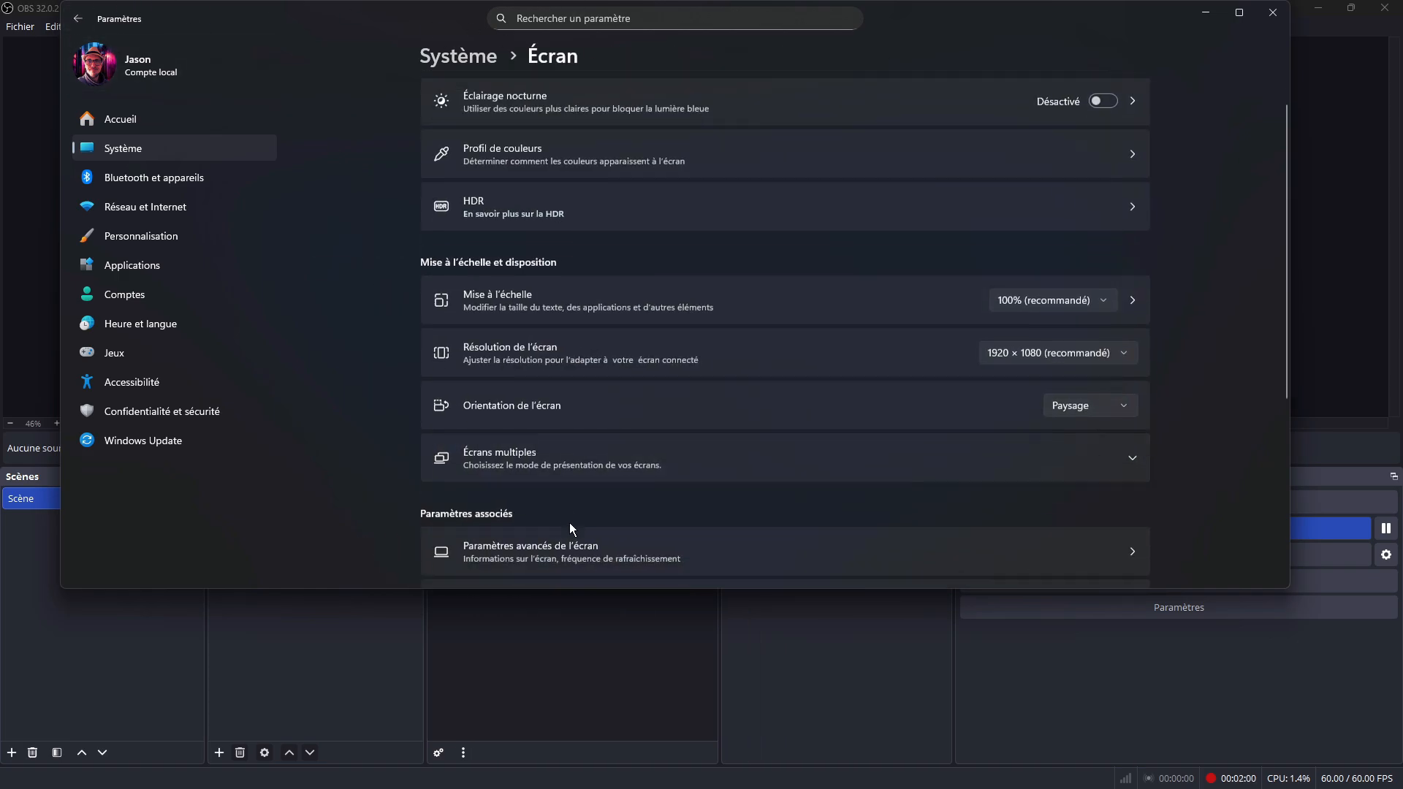
click(509, 340)
click(1096, 232)
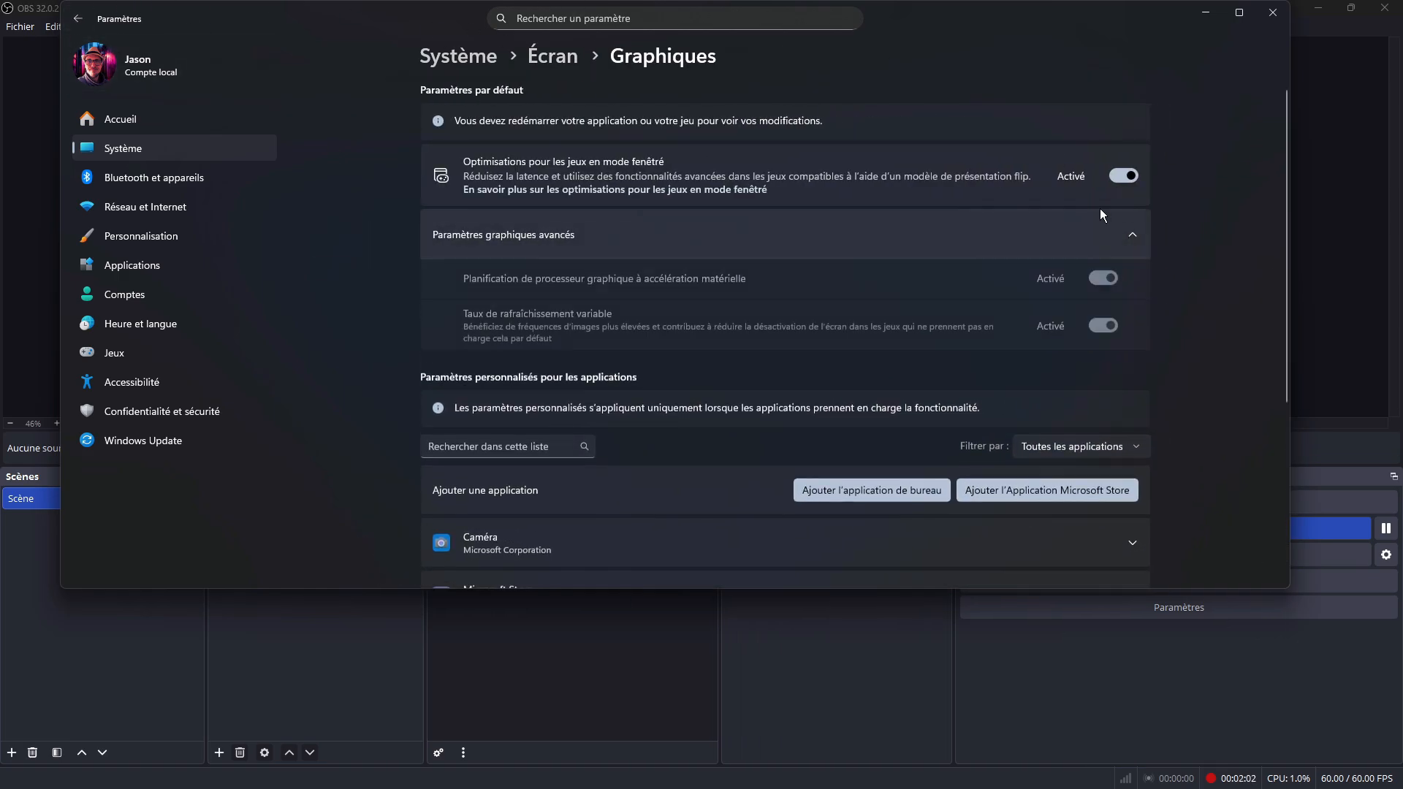
click(78, 18)
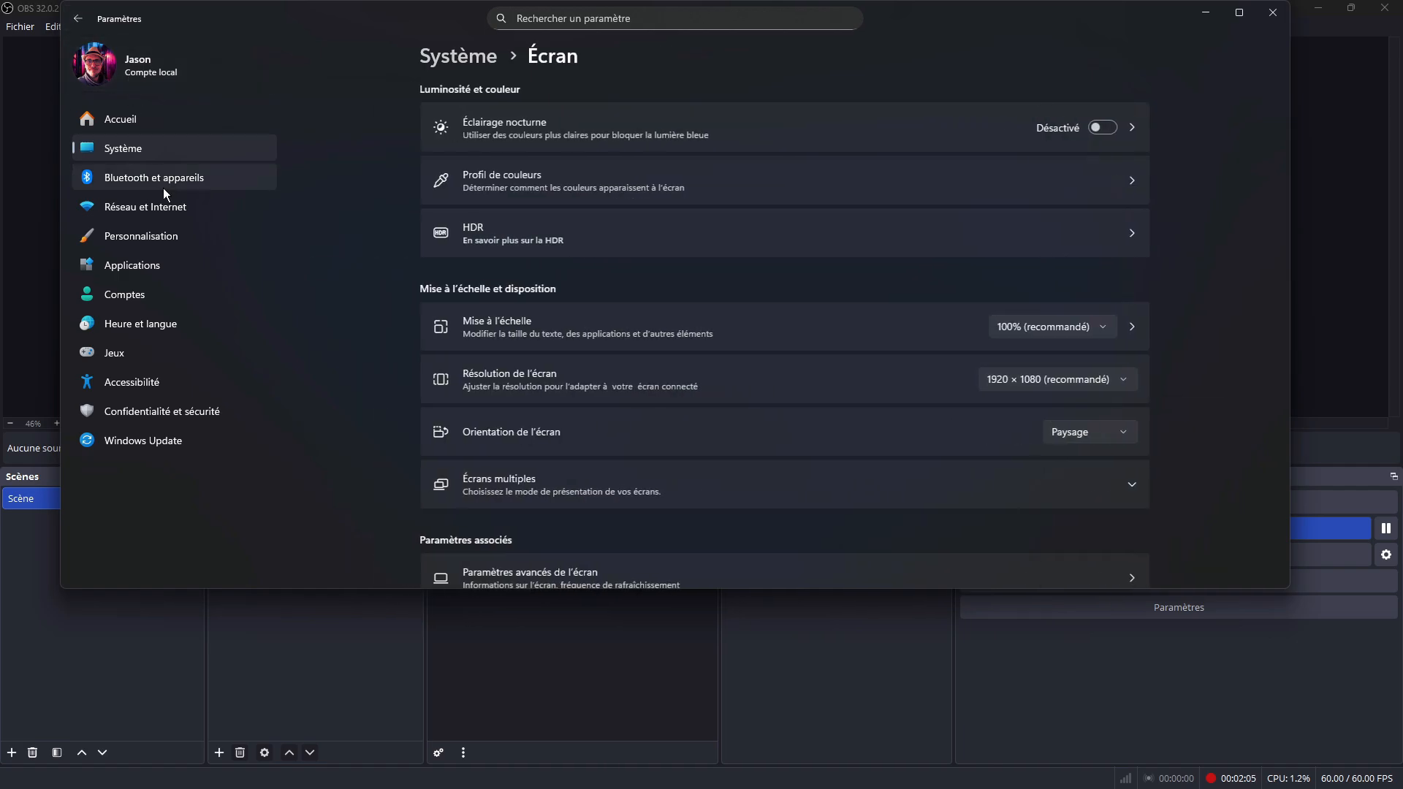
Step: Review the Game Bar, Captures and Game Mode pages in the gaming settings
click(138, 354)
click(582, 118)
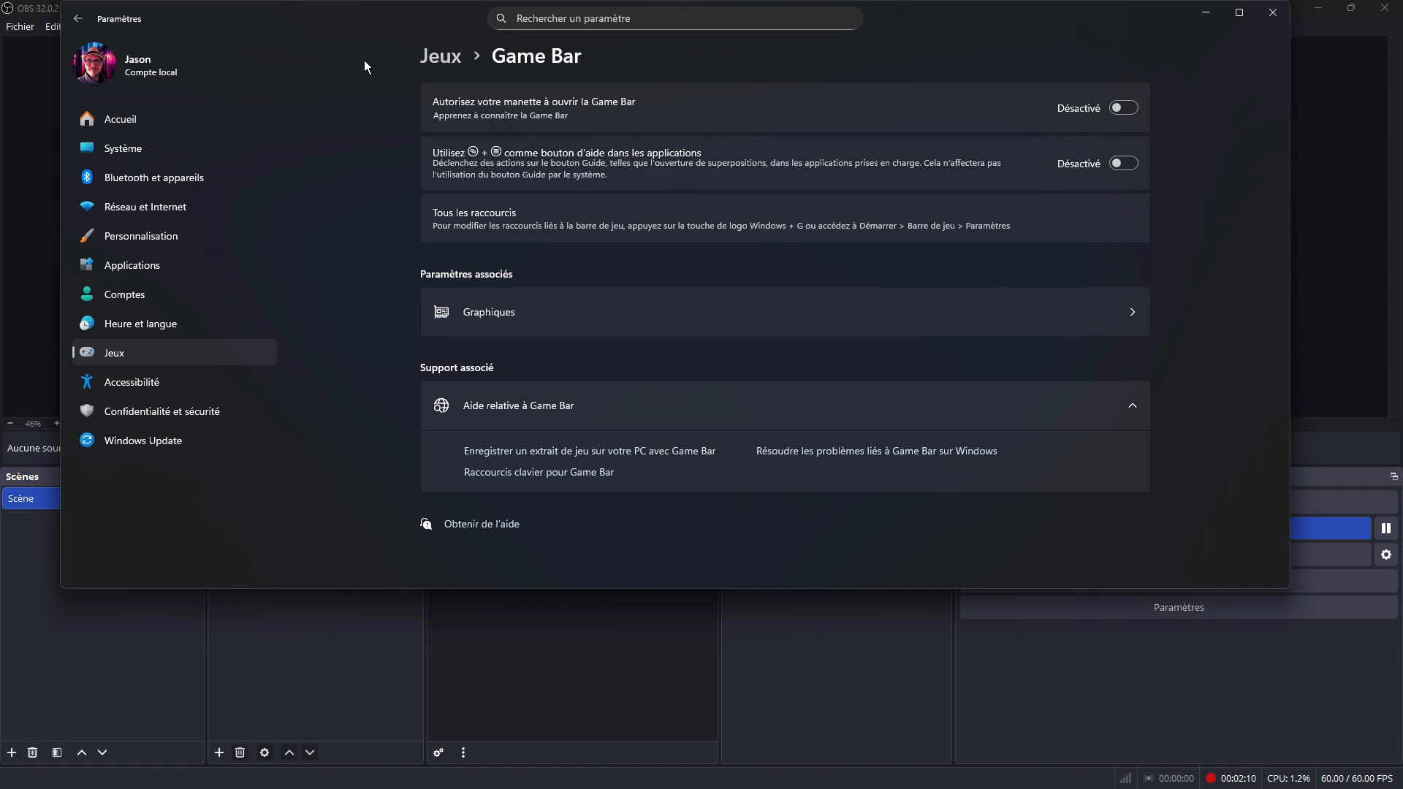
click(78, 19)
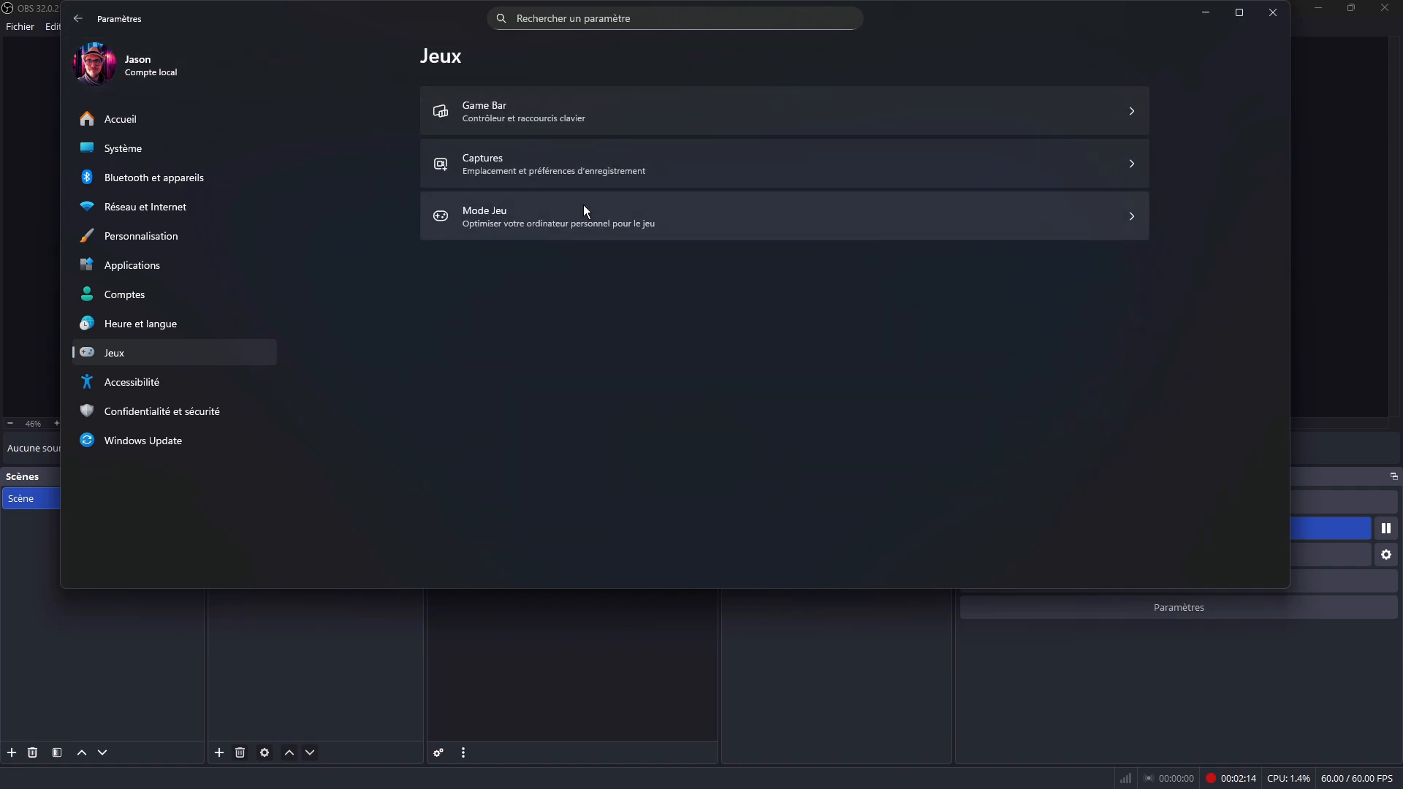
click(628, 168)
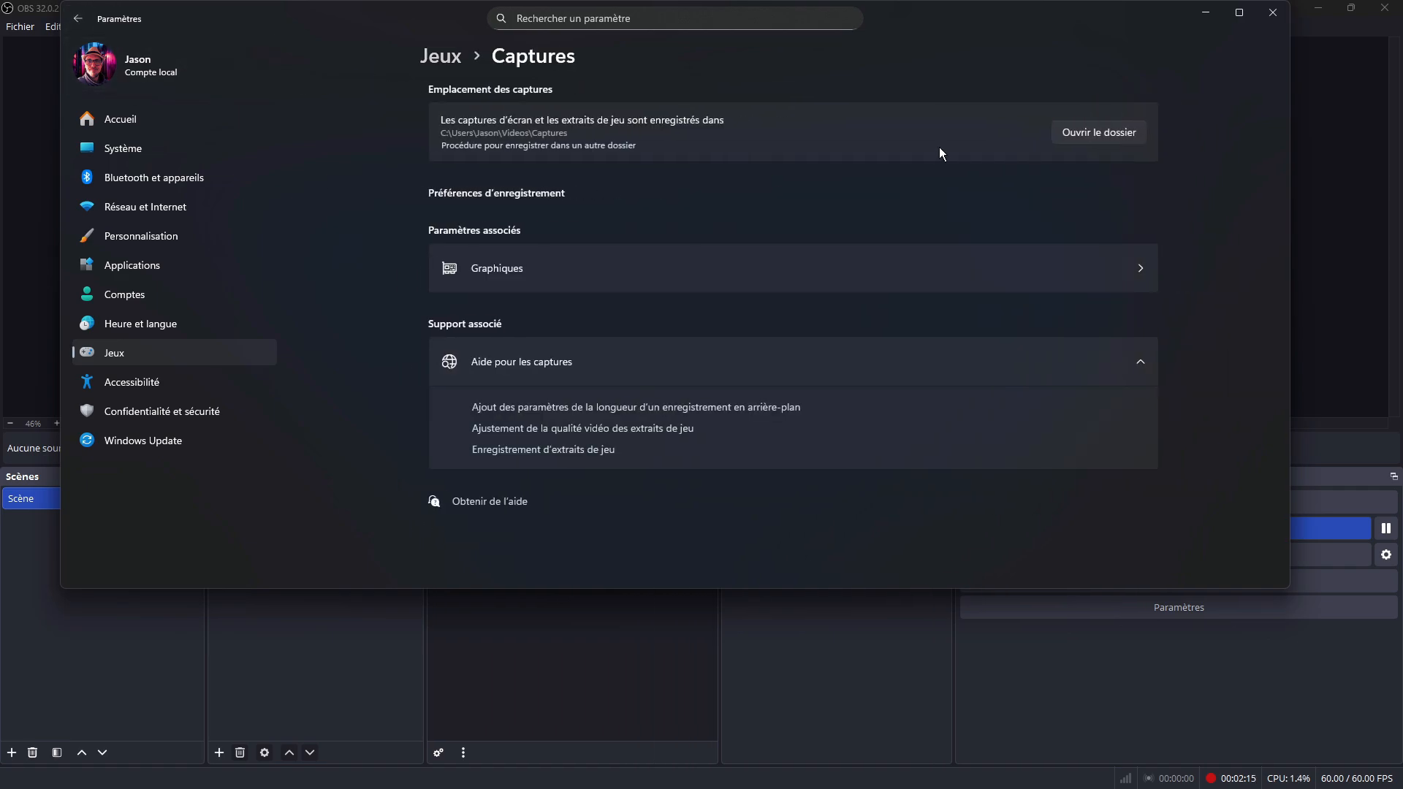
click(78, 18)
click(984, 234)
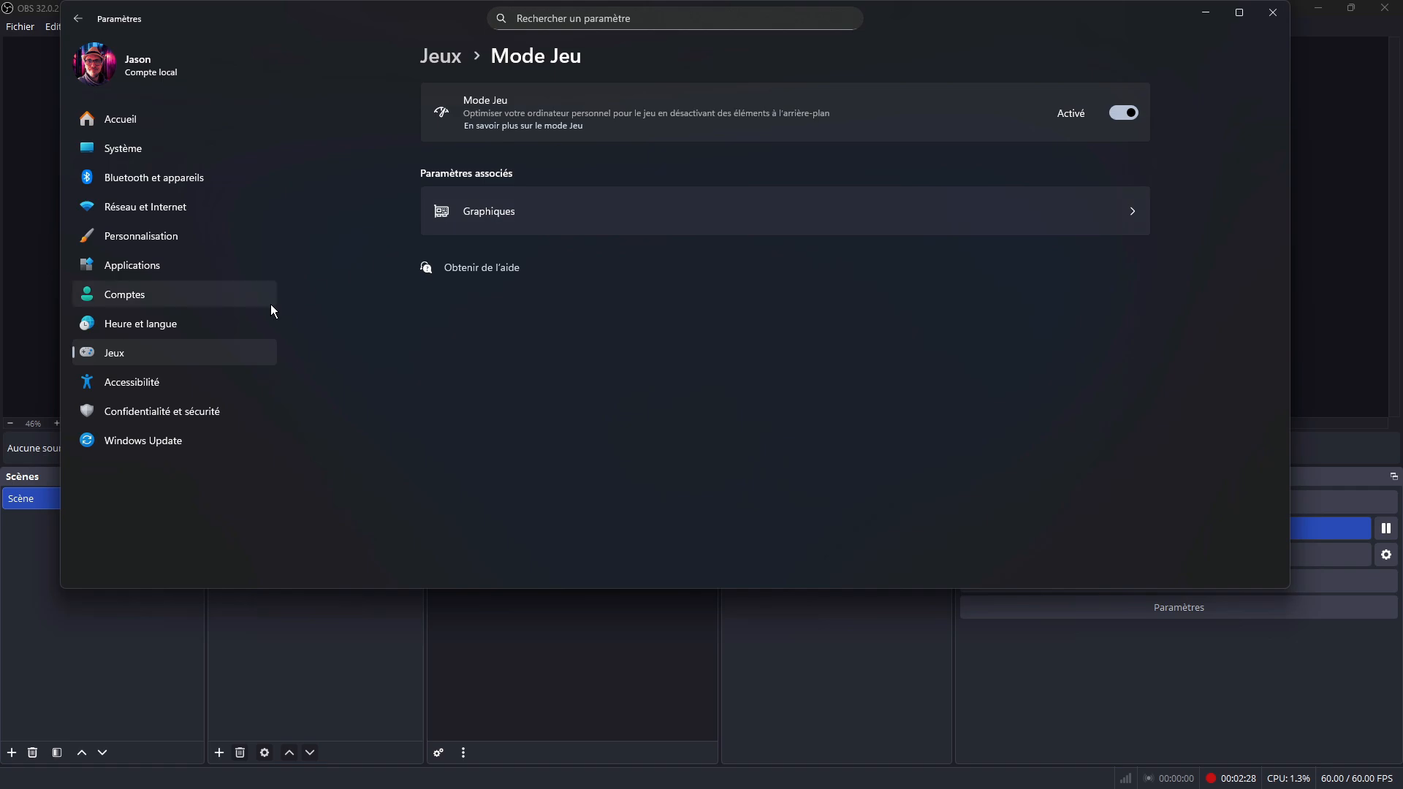
Step: Go to the accessibility mouse settings and open the related mouse page covering pointer speed and precision
click(156, 390)
scroll(585, 117, down, 5)
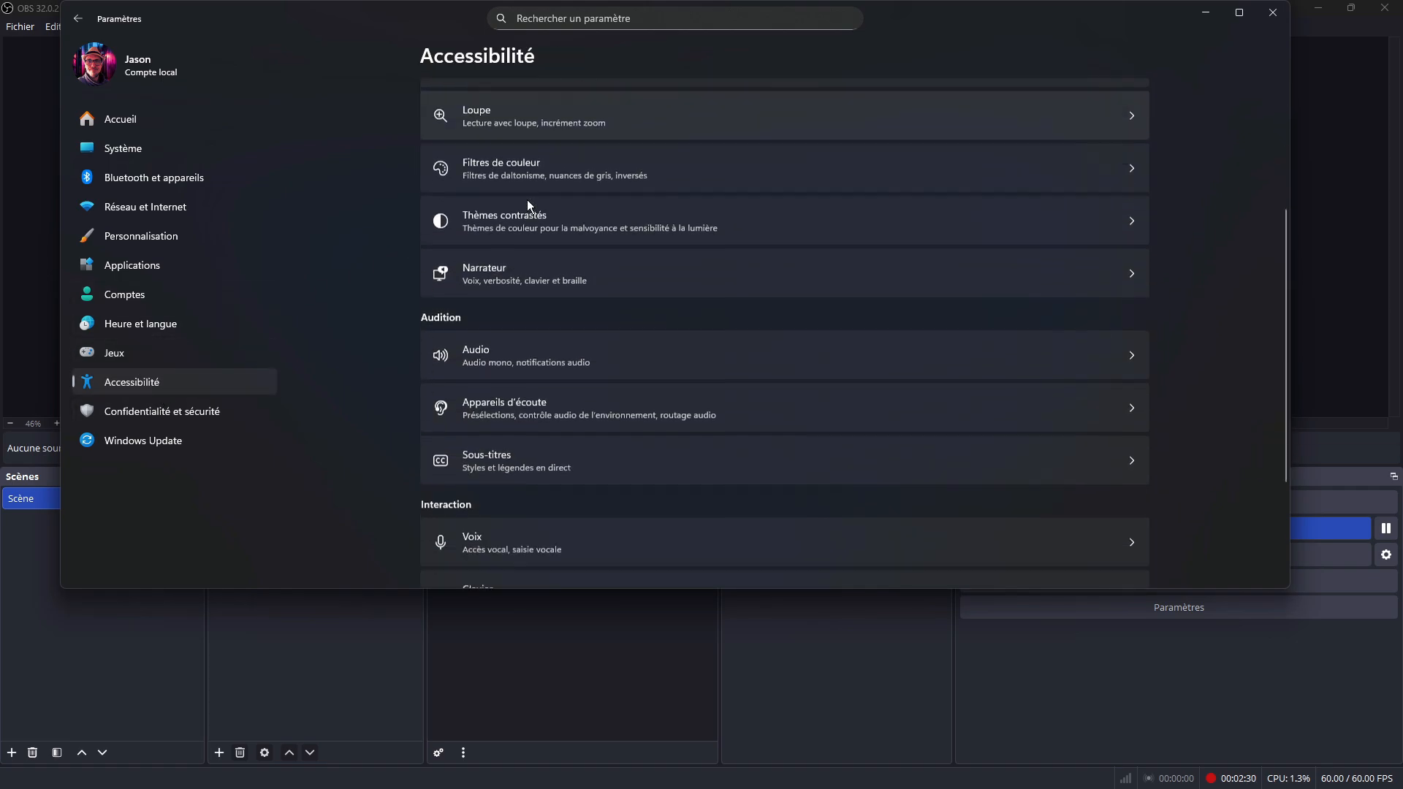
click(494, 498)
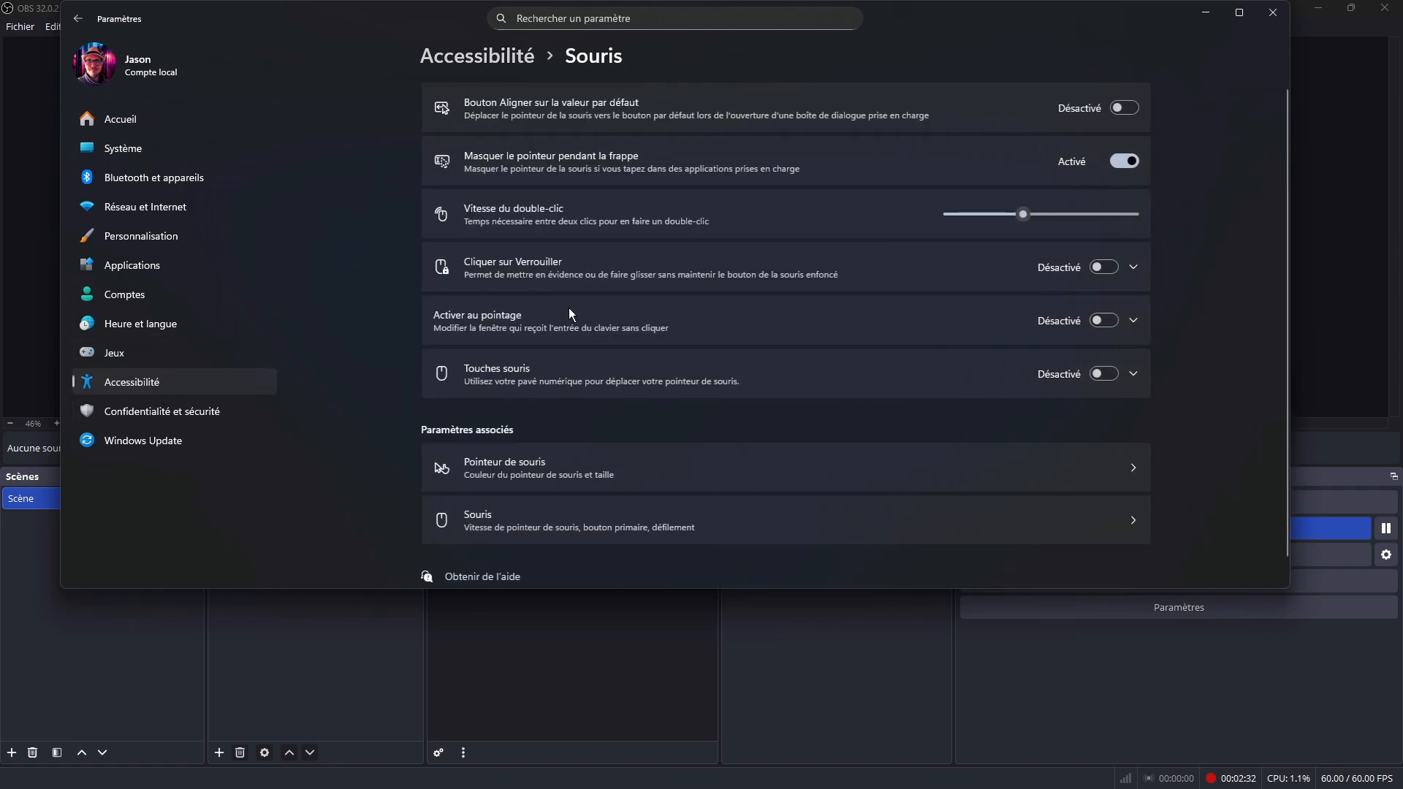
scroll(585, 277, down, 1)
click(557, 492)
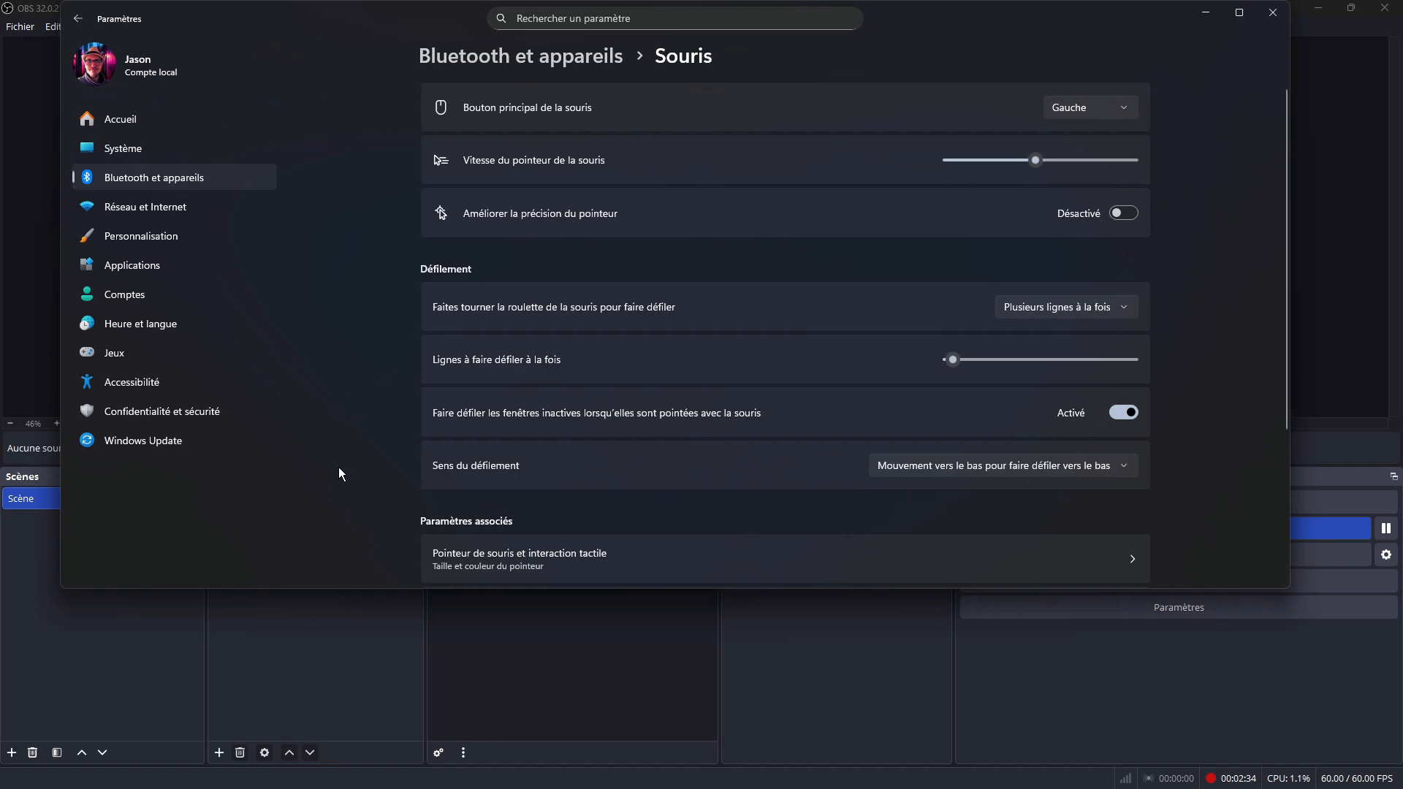
Step: Review the pointer schemes and pointer options in the additional mouse properties, accept the dialog, and close Settings
scroll(542, 432, down, 3)
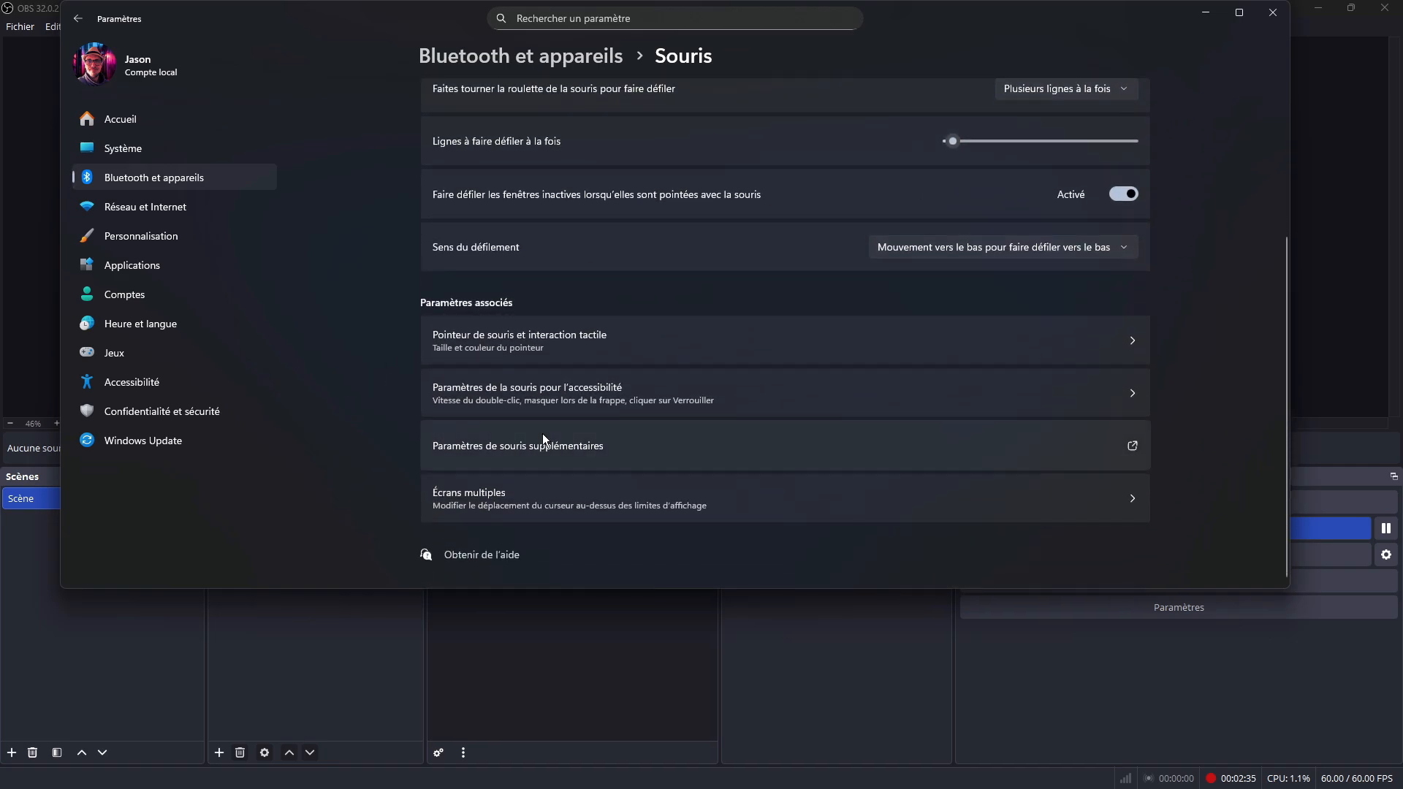
click(638, 449)
drag(369, 195, 725, 110)
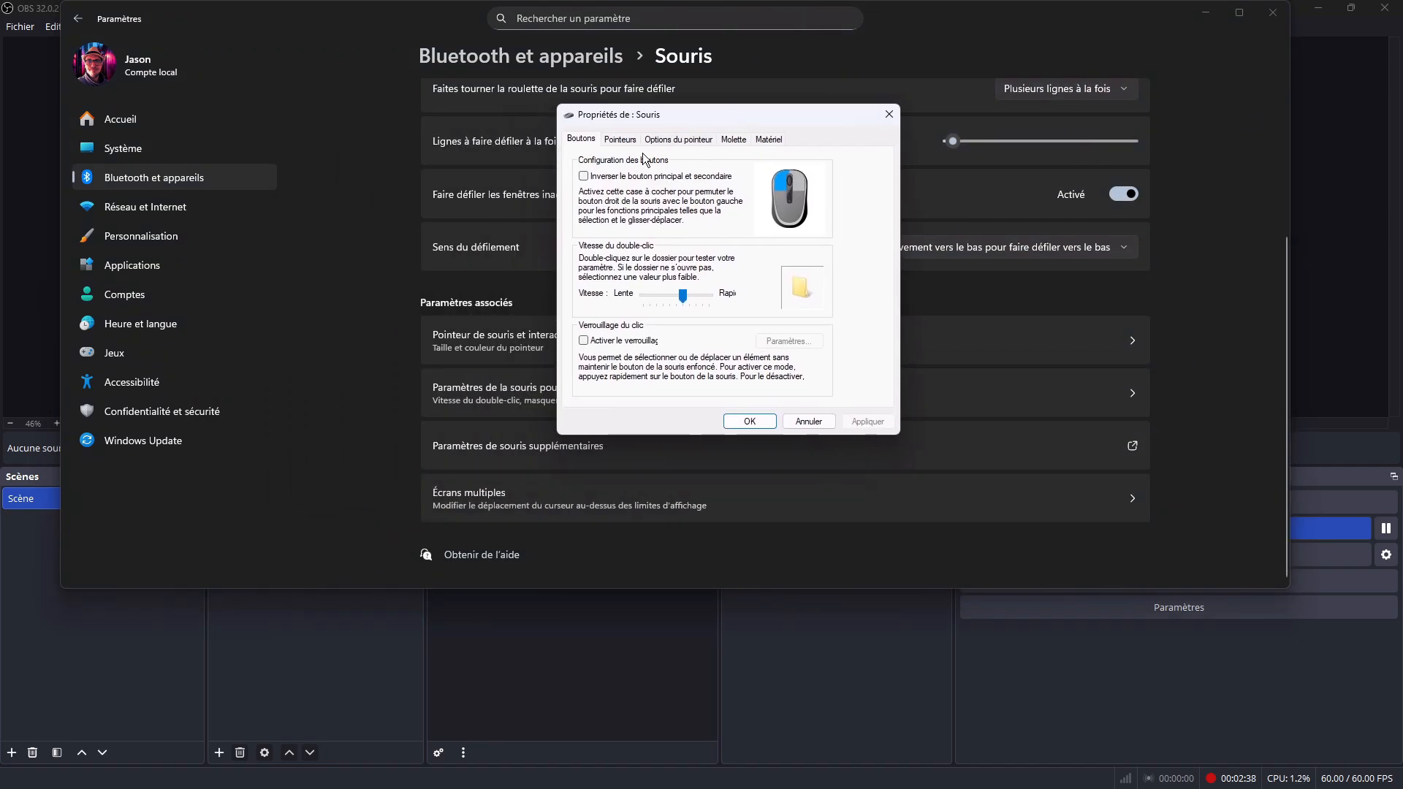
click(619, 139)
click(624, 179)
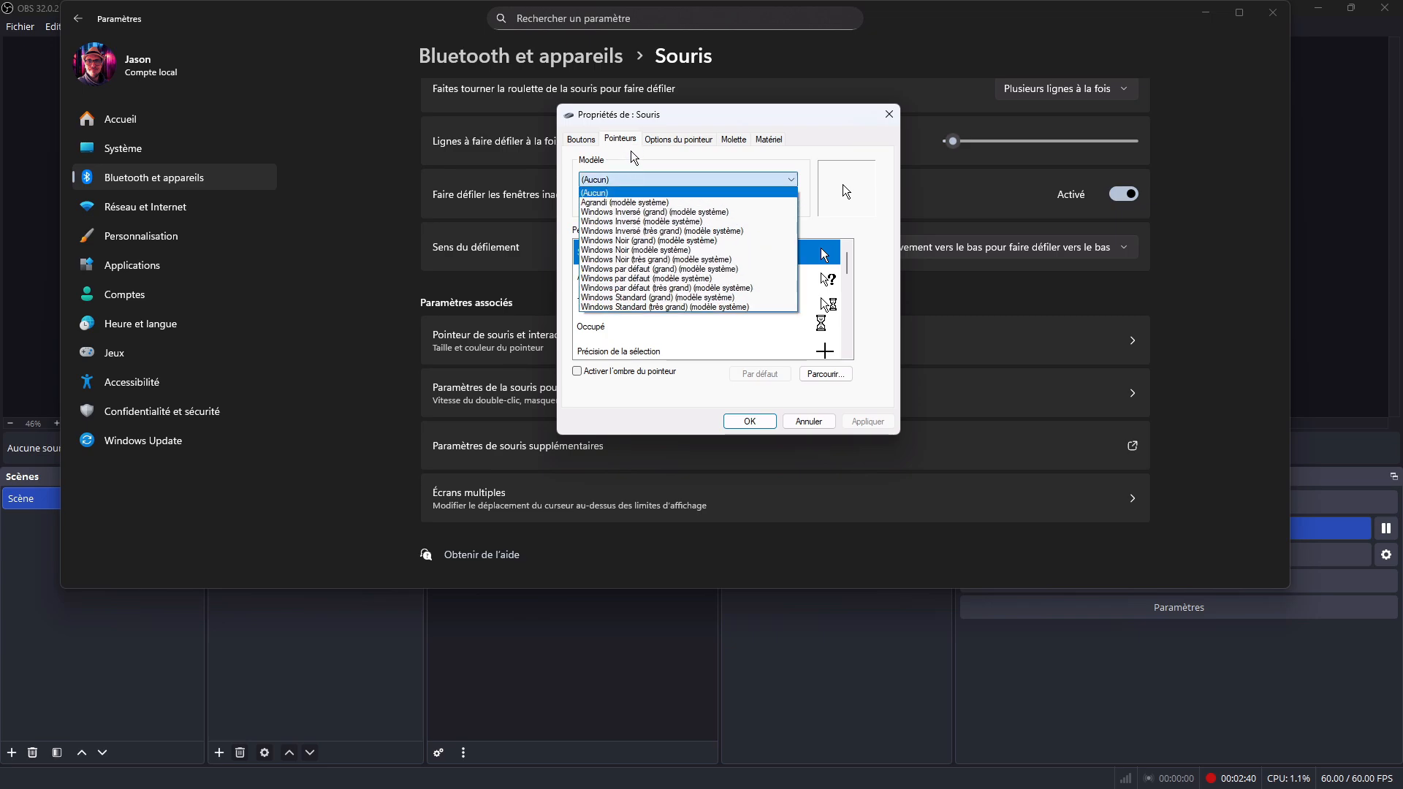
click(672, 157)
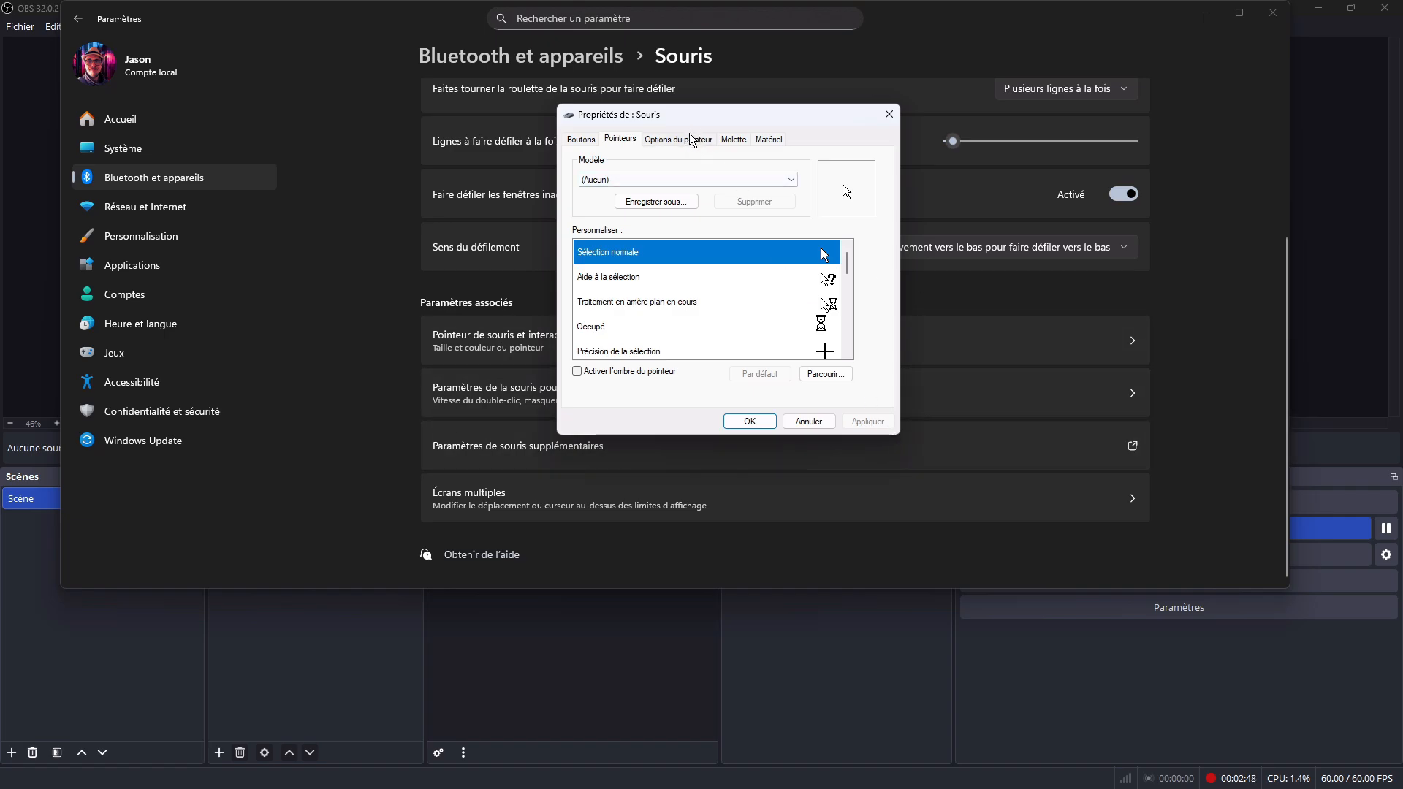
click(690, 138)
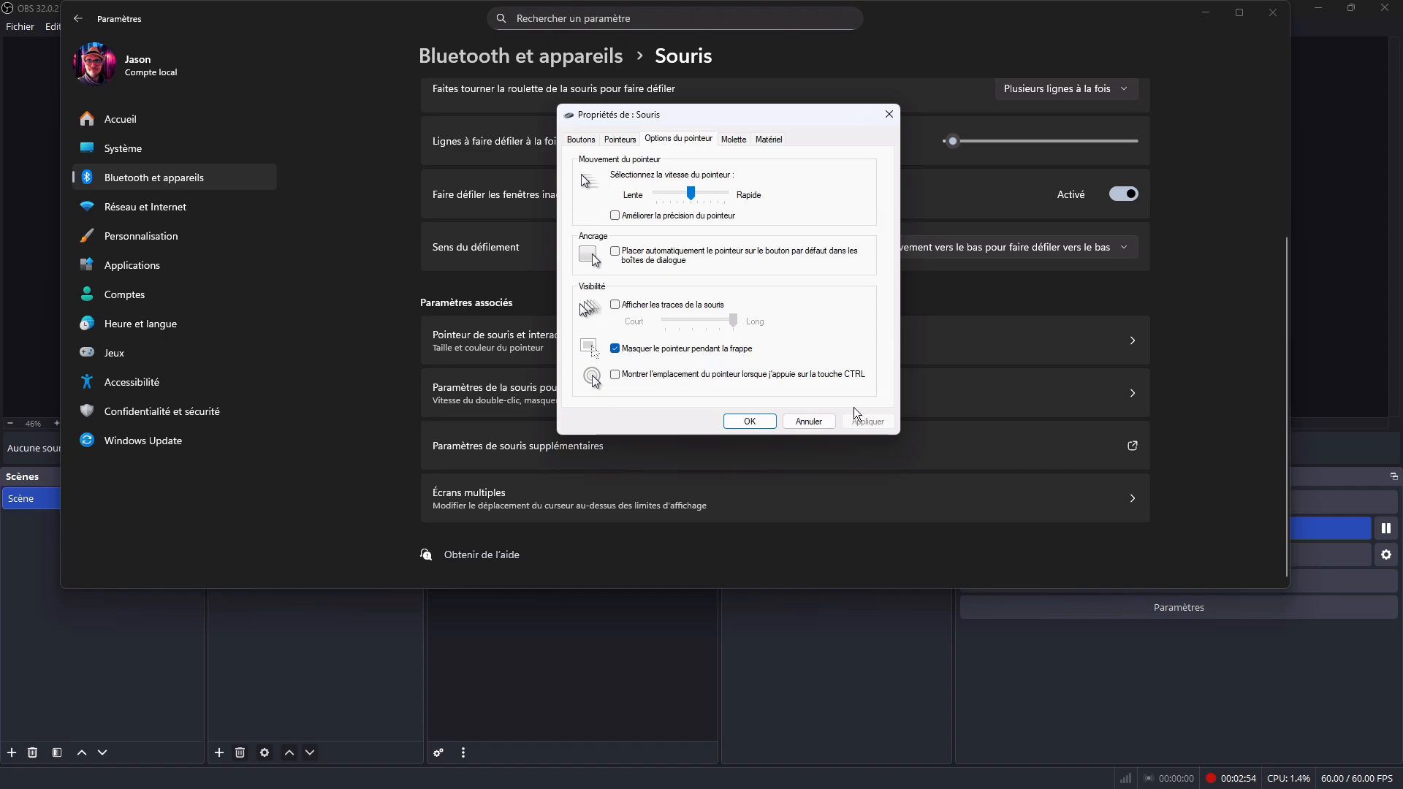
click(748, 426)
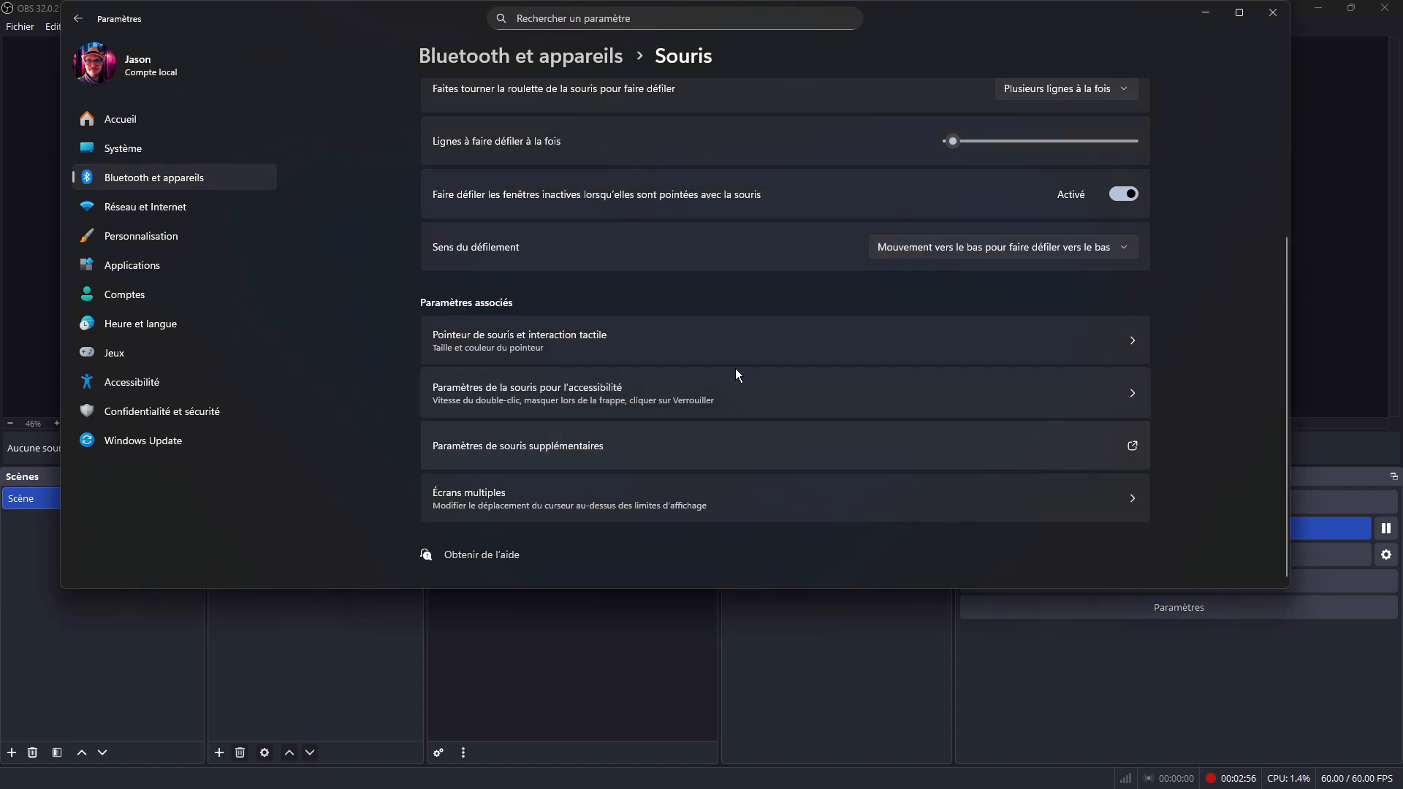
click(1272, 12)
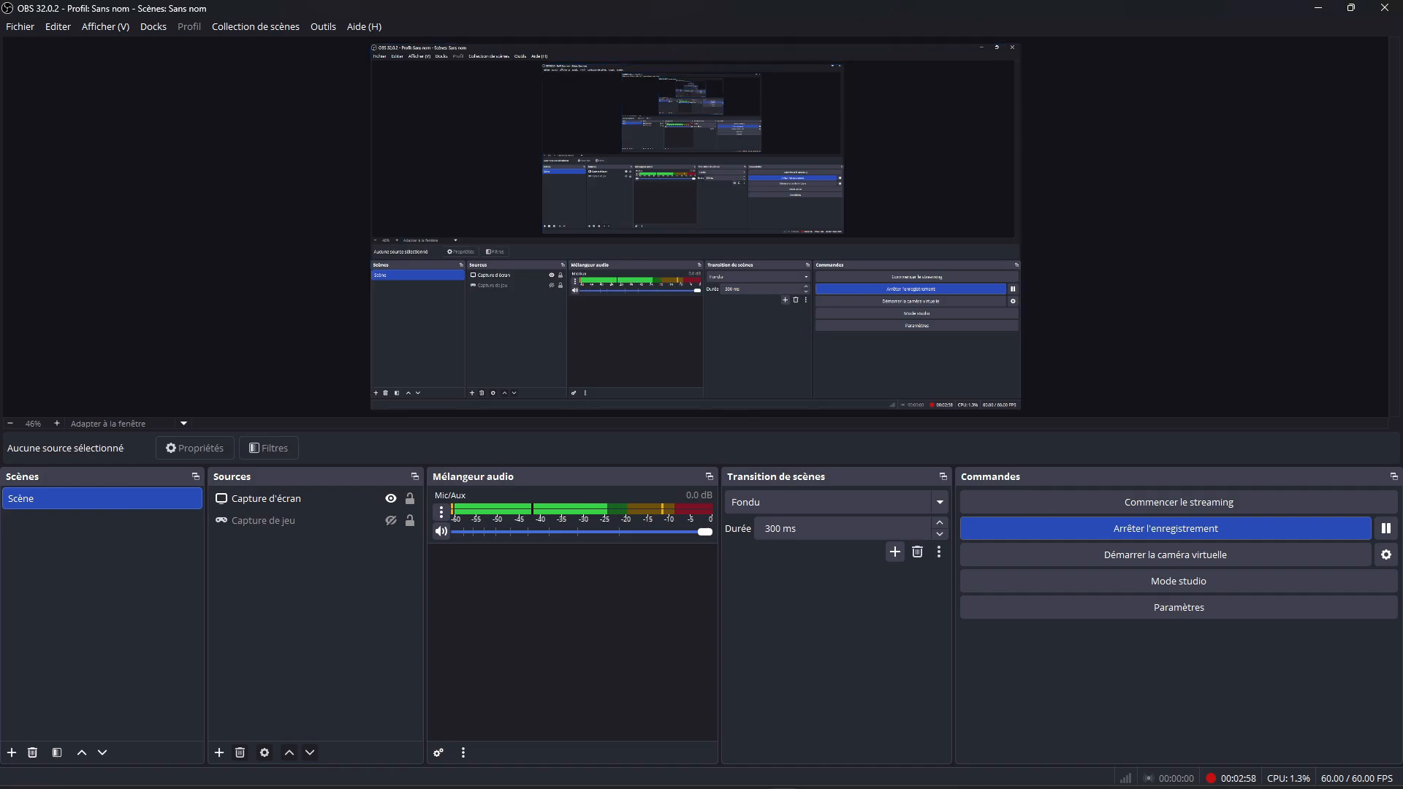
Step: Search Windows for "ser" and open the Services console
click(582, 786)
text(ser)
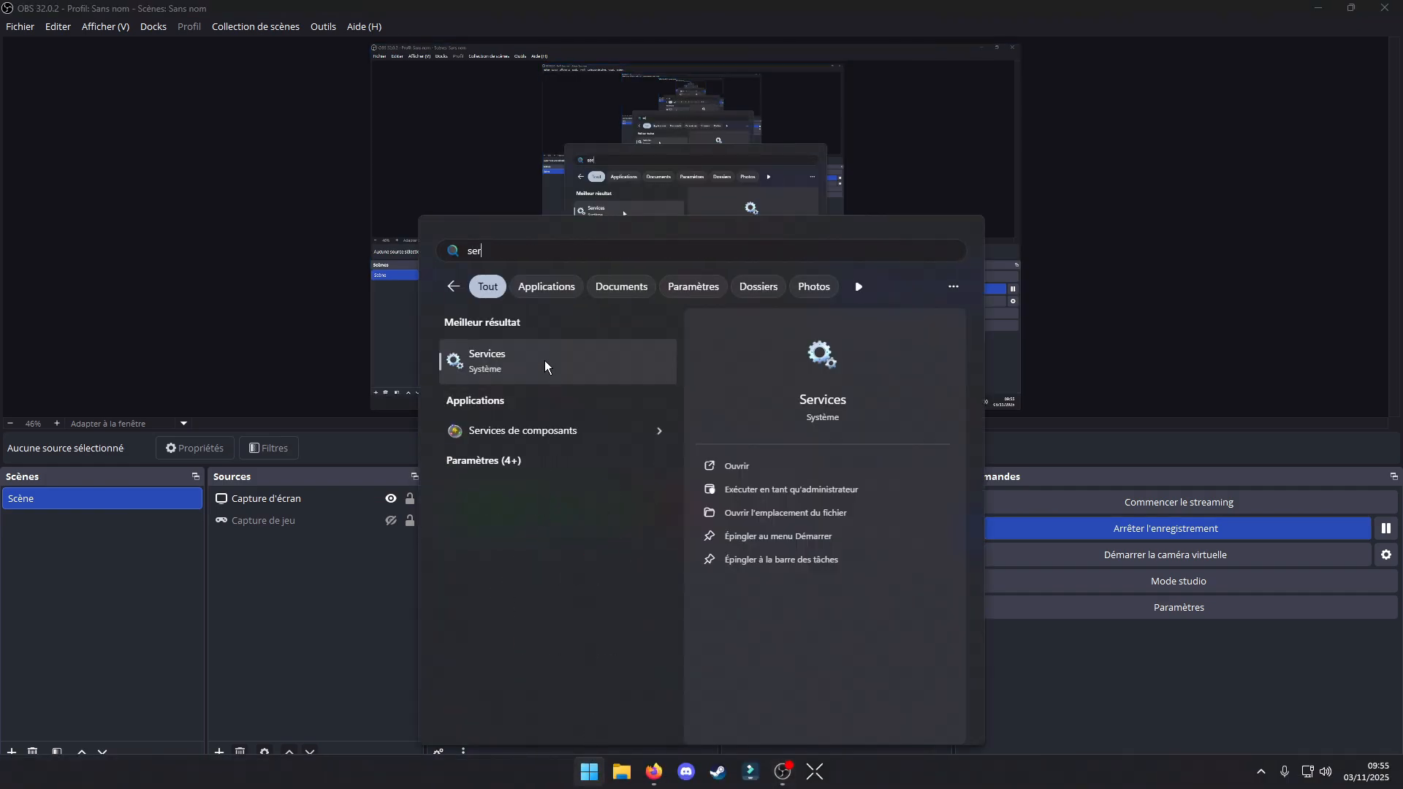
click(577, 362)
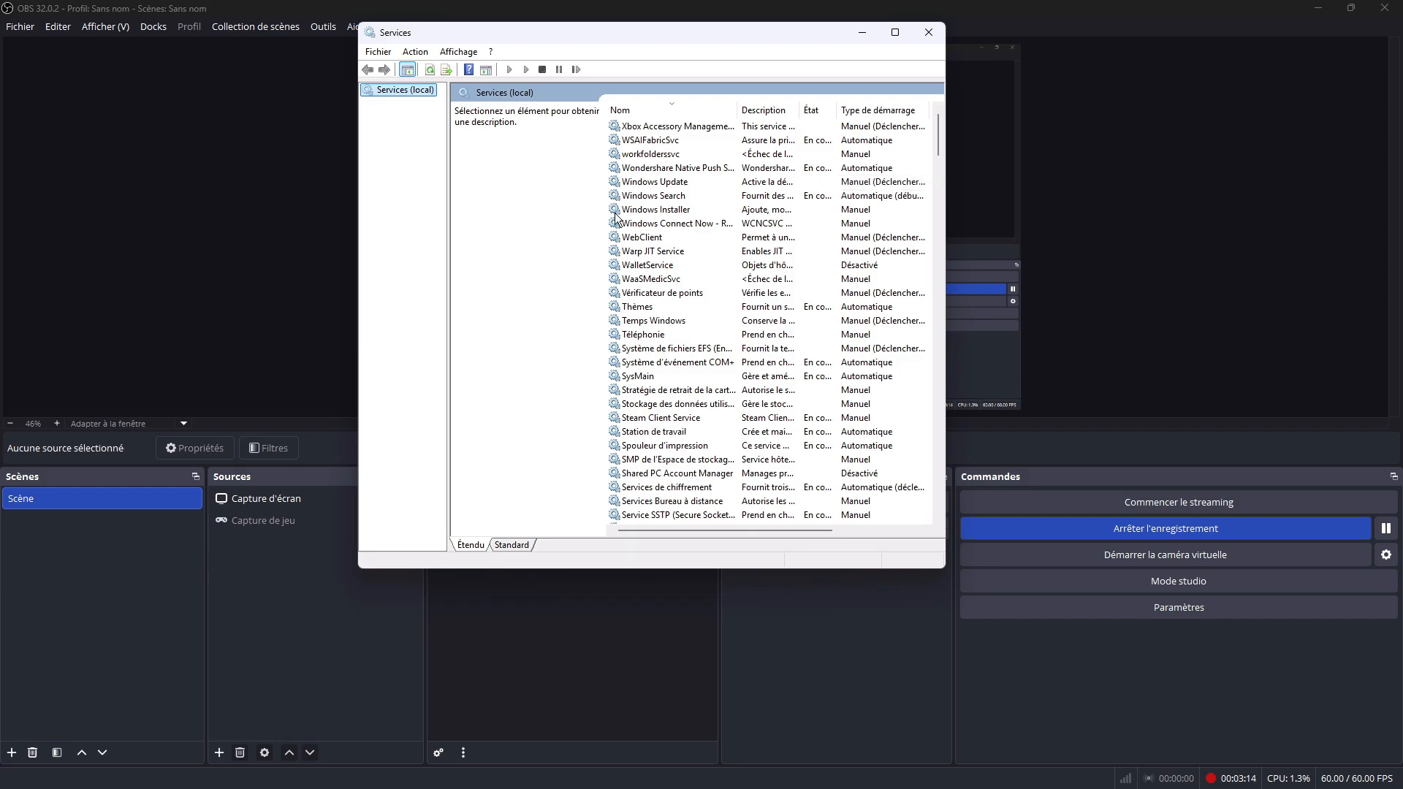
Step: Review WalletService's general startup properties and recovery actions, and accept the properties dialog
click(661, 267)
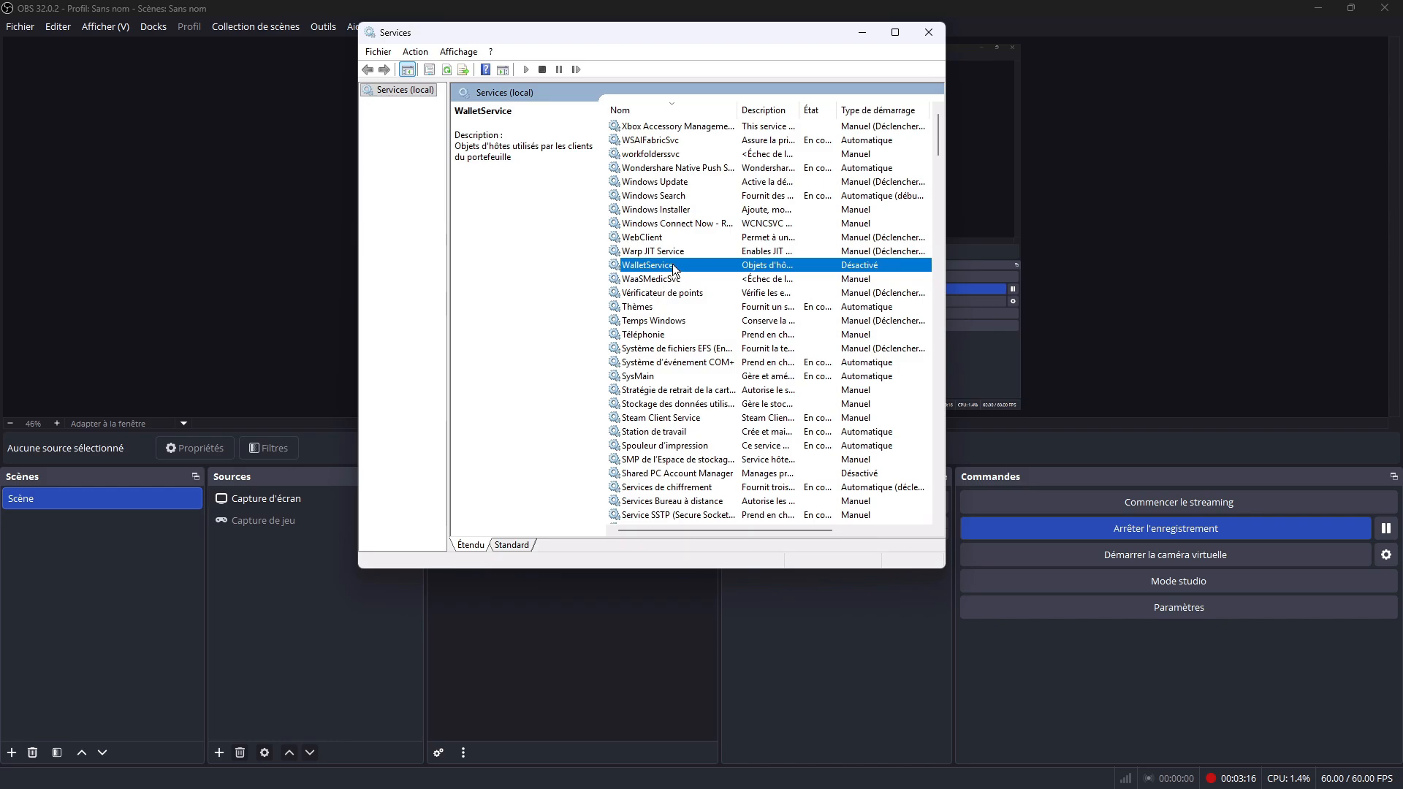
right_click(672, 264)
click(721, 406)
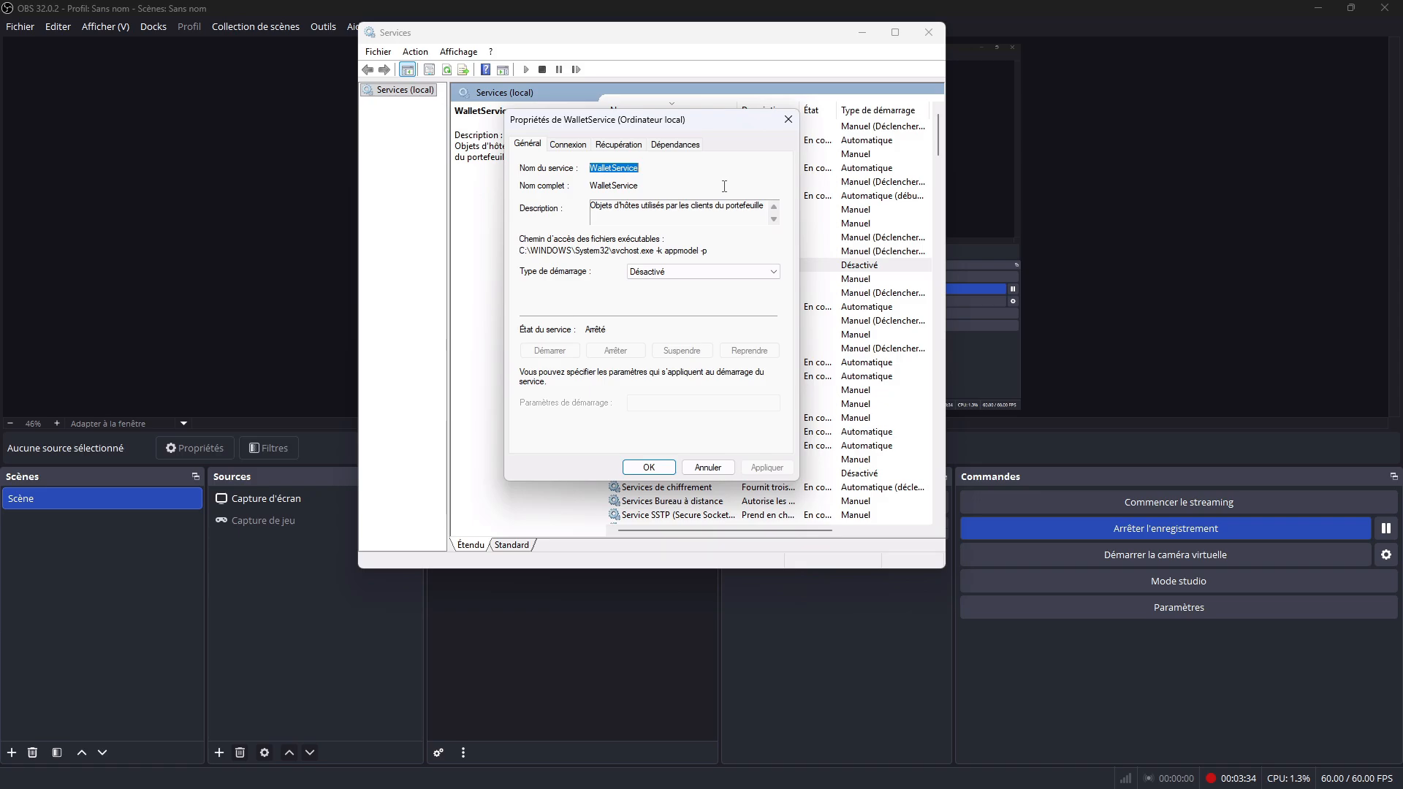
click(665, 207)
click(616, 145)
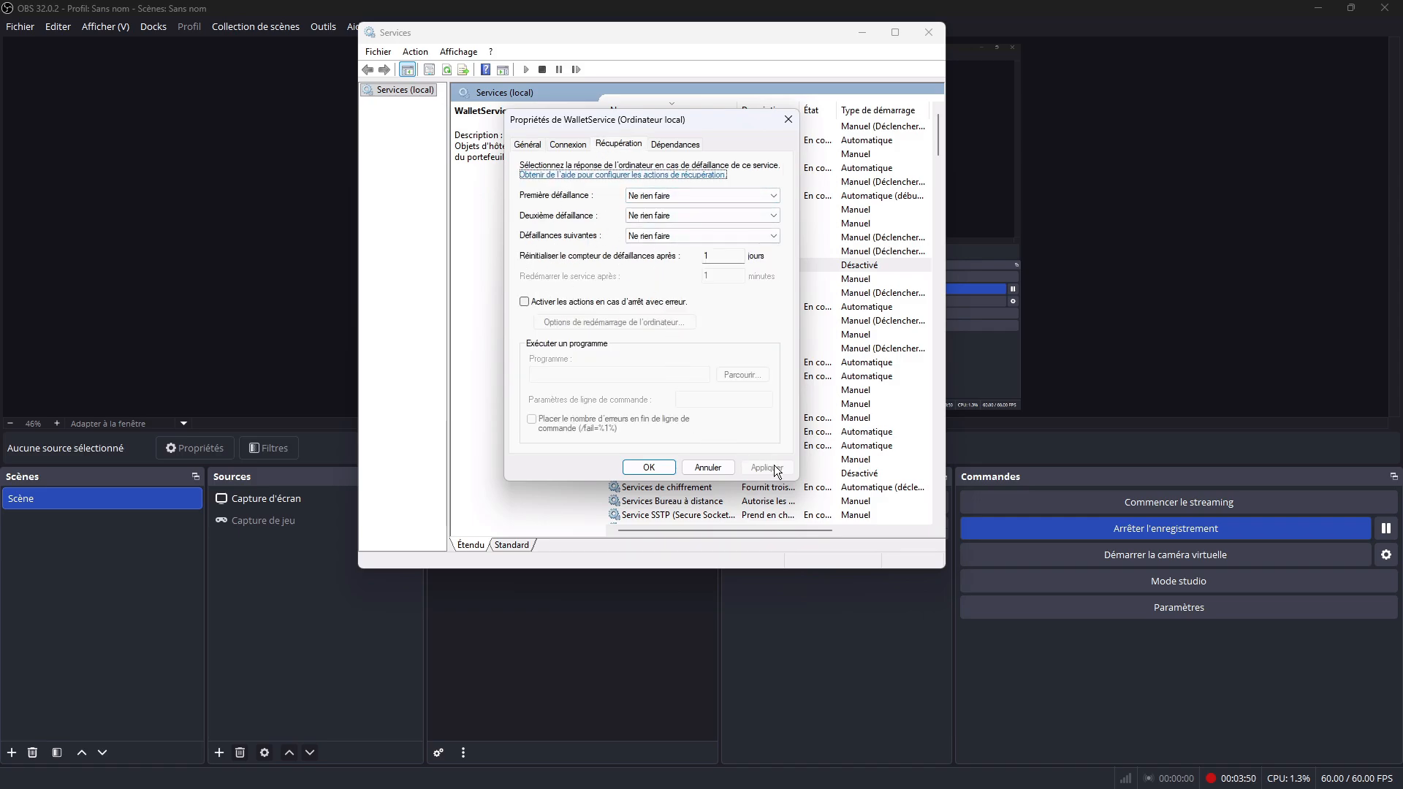
click(649, 468)
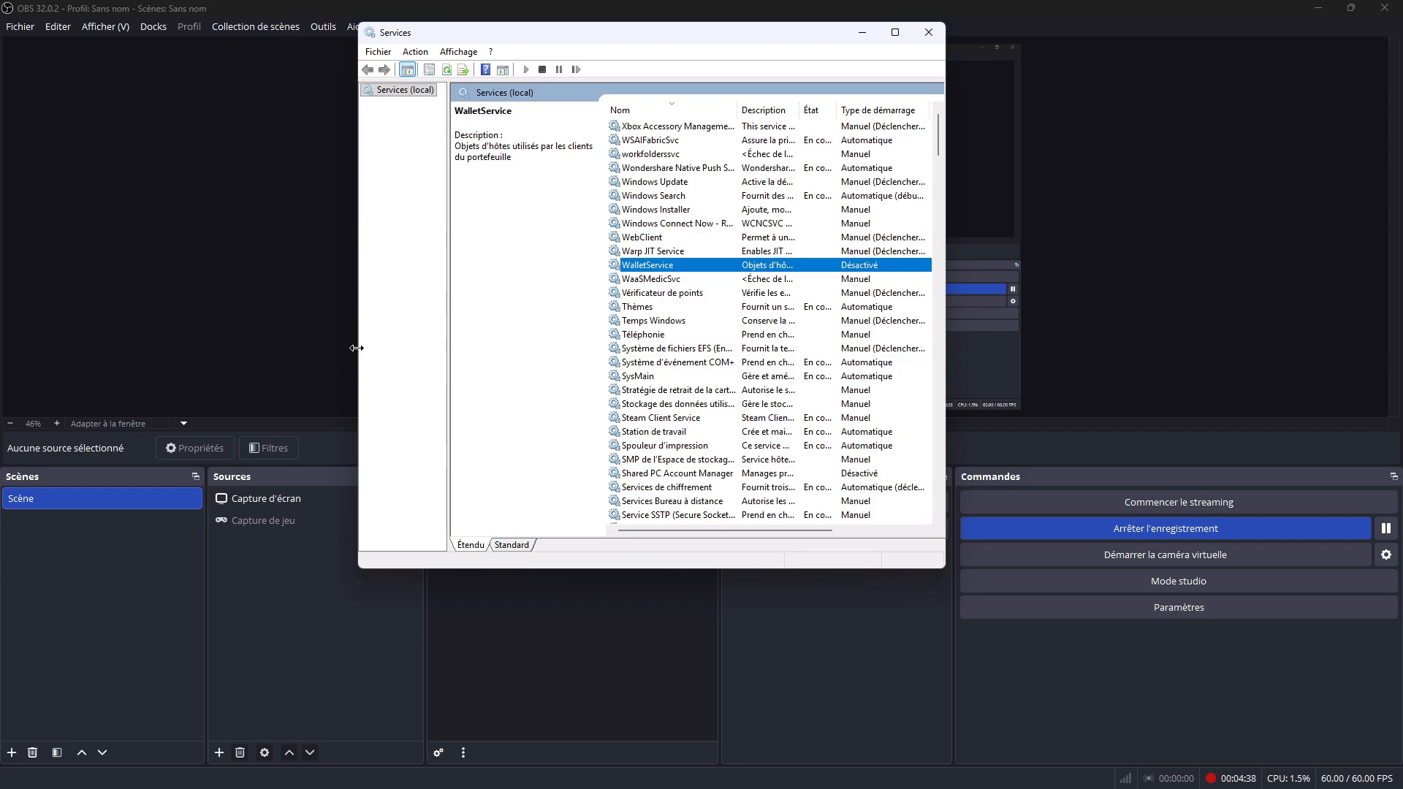
Step: Close the Services console and open the NVIDIA Control Panel through a Windows search
click(939, 38)
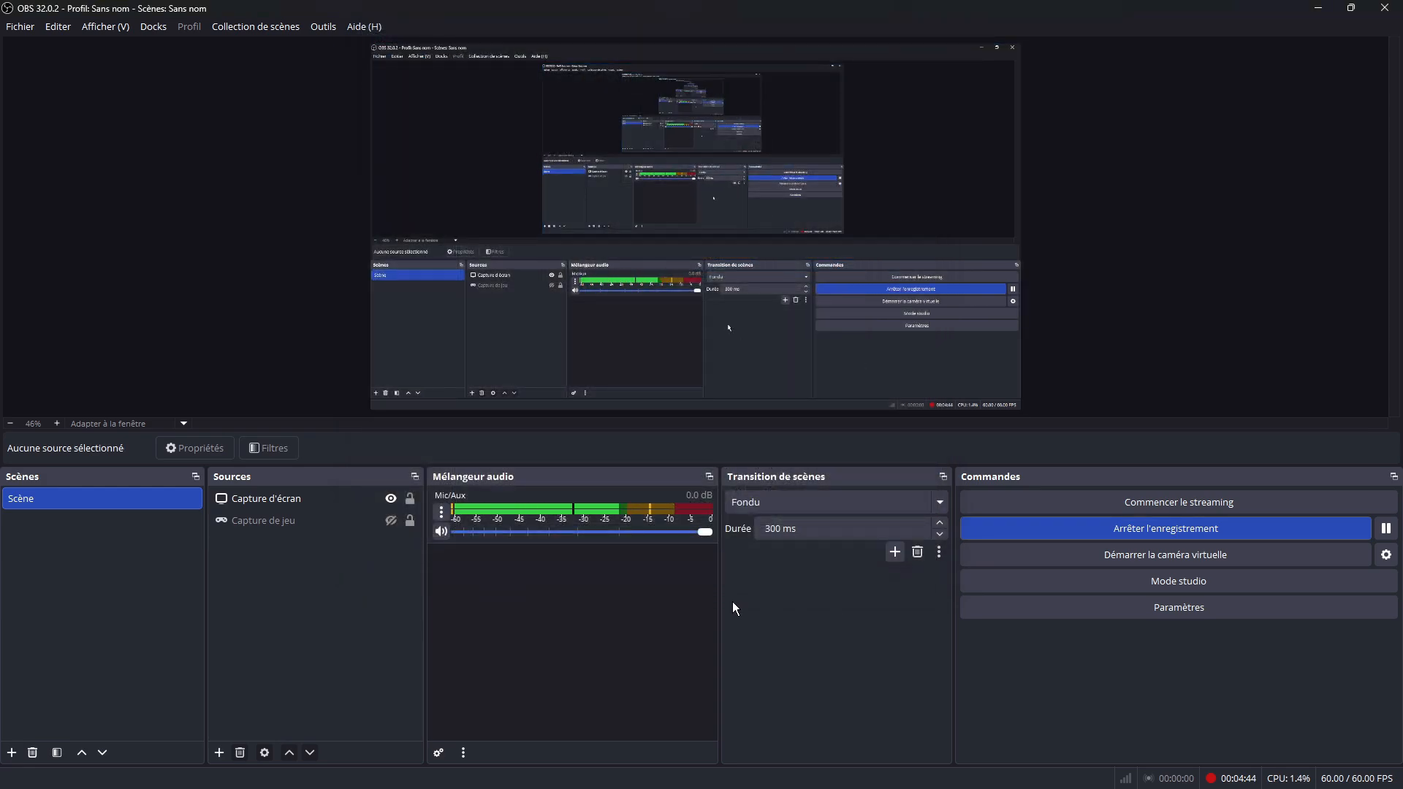
click(589, 771)
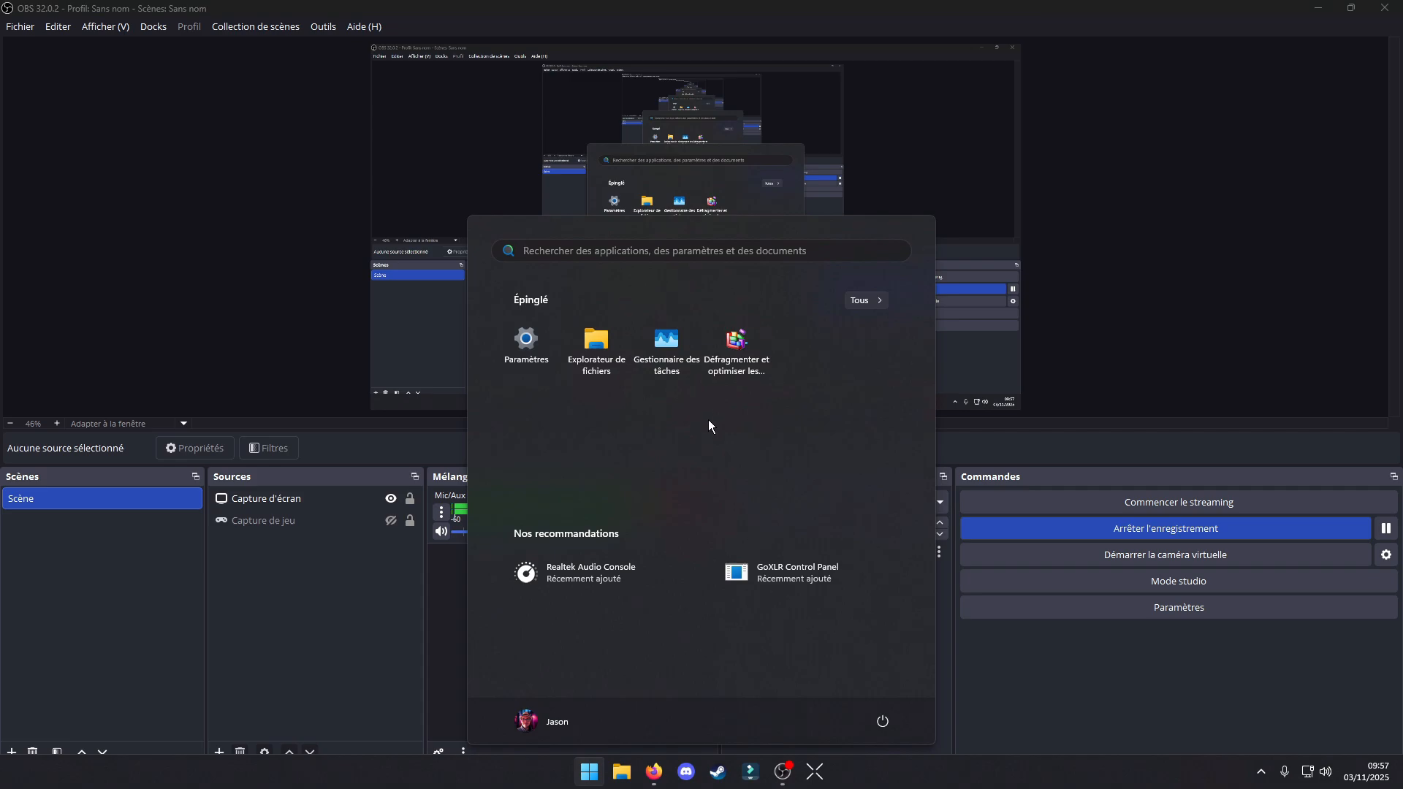
text(nettoyage de disque)
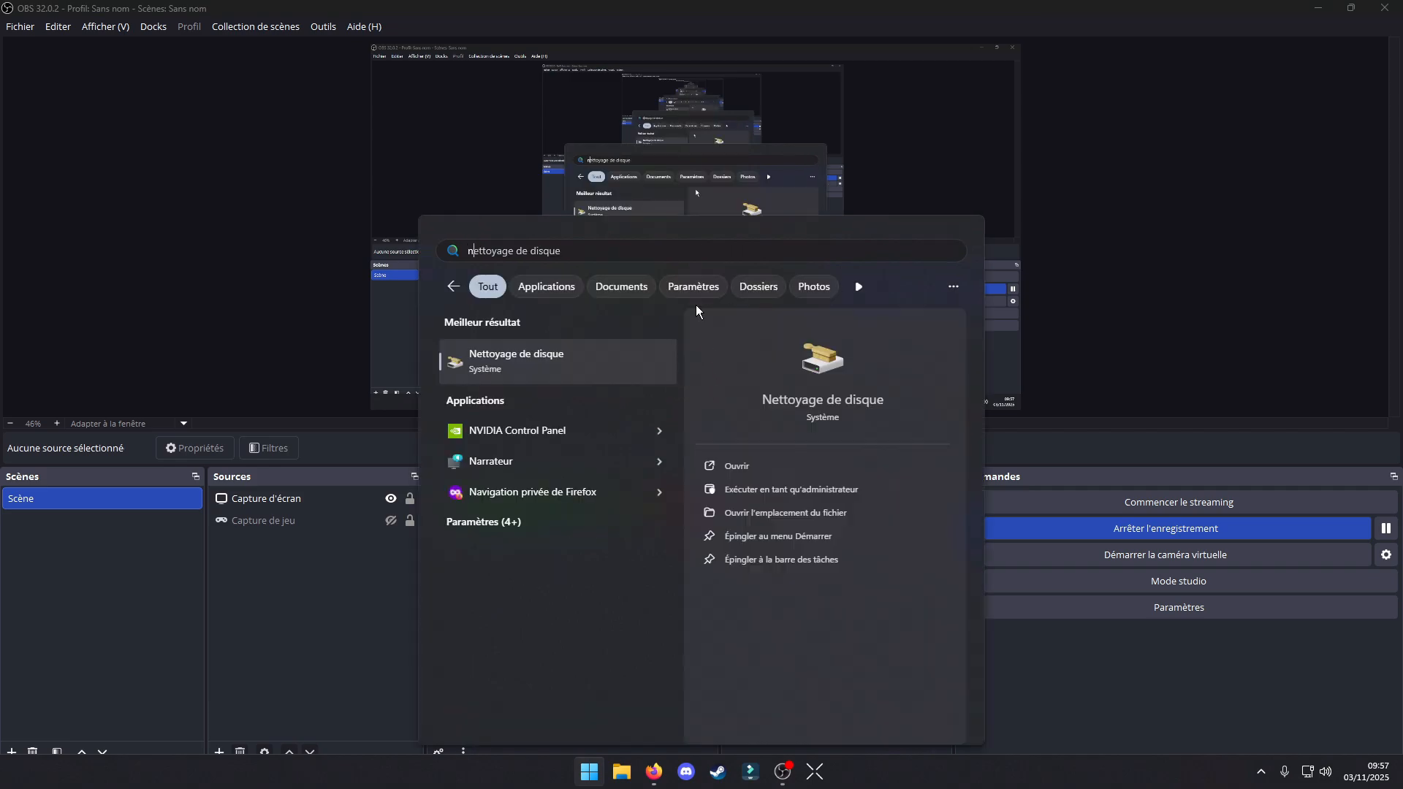
click(580, 429)
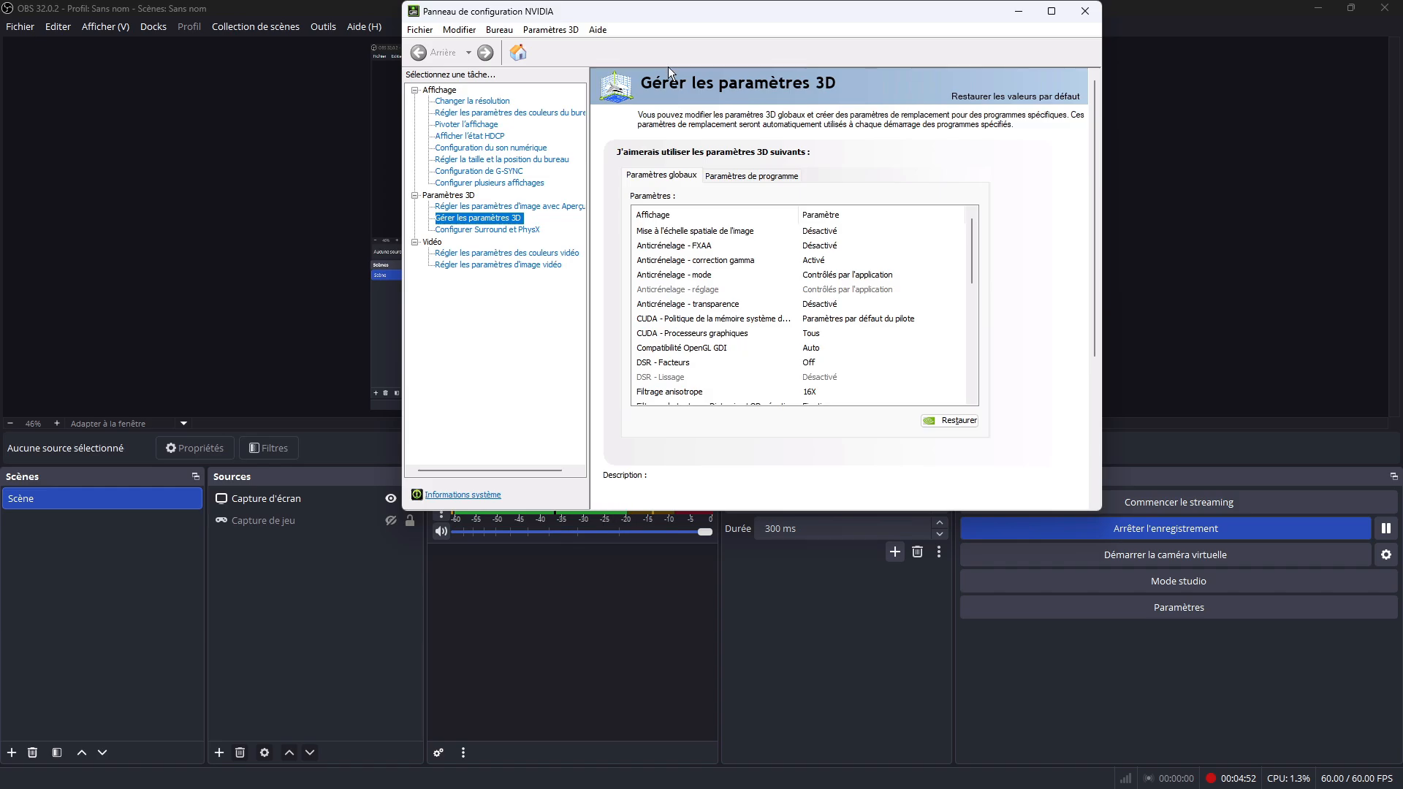
Step: Review the display's resolution, refresh rate and output color options on the Changer la résolution page
click(458, 101)
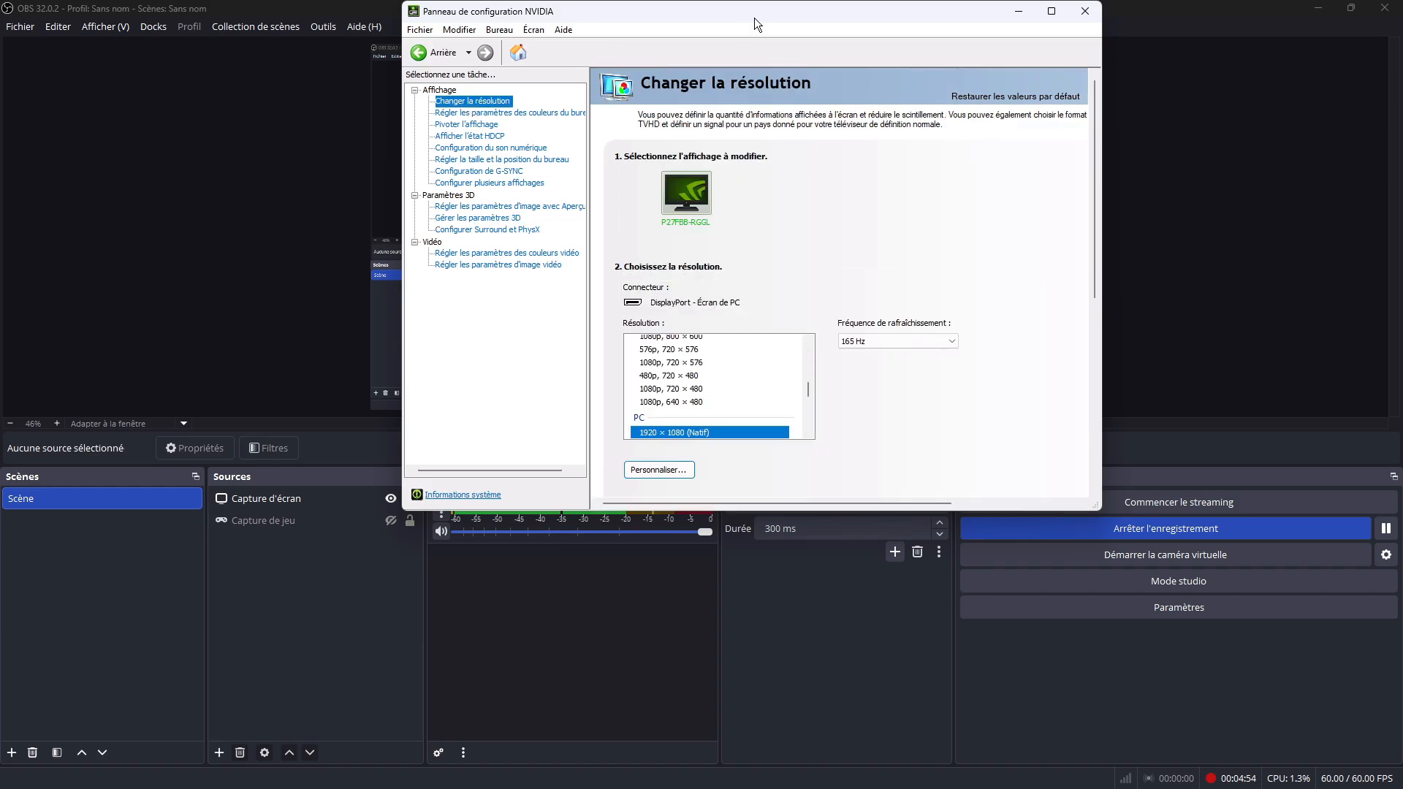
scroll(1042, 217, down, 1)
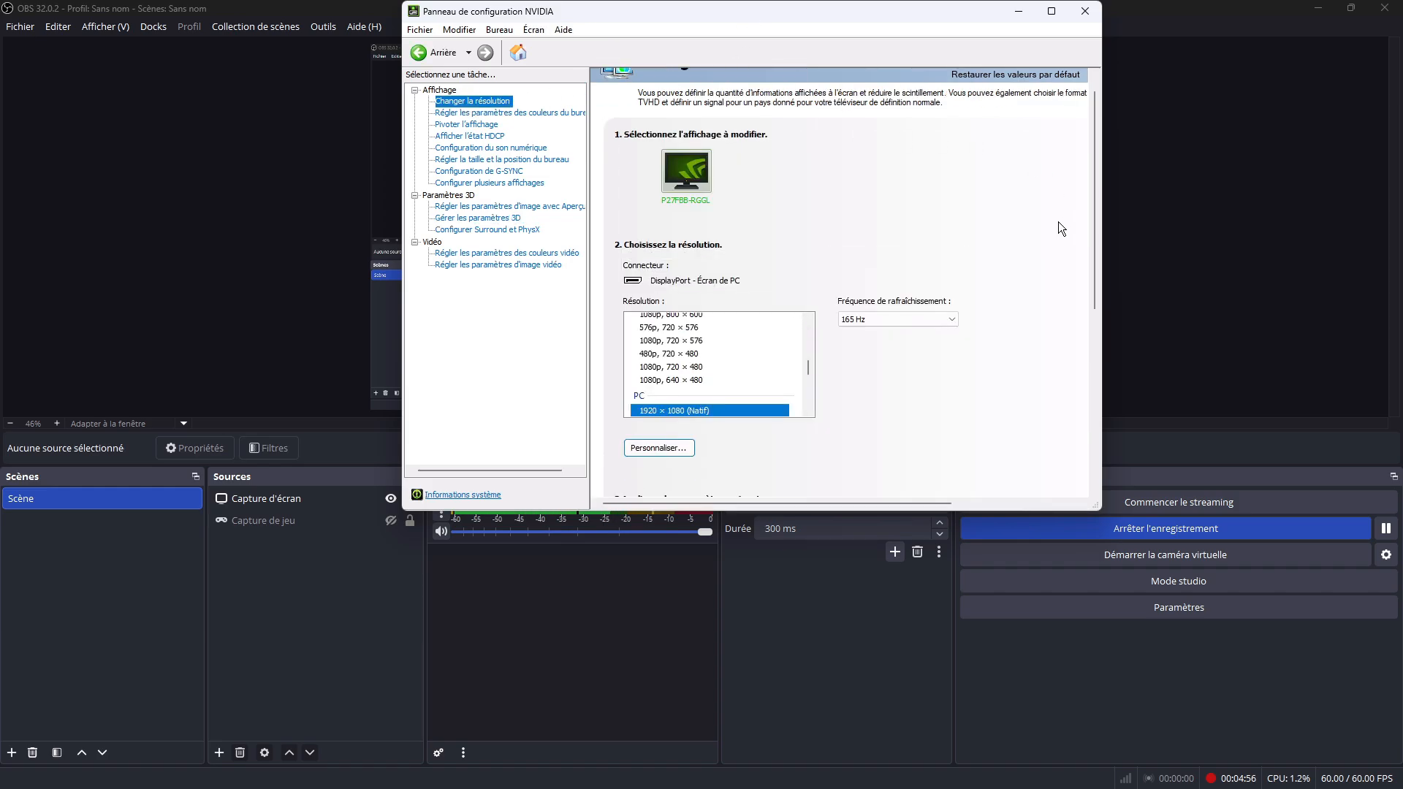
scroll(1058, 221, down, 1)
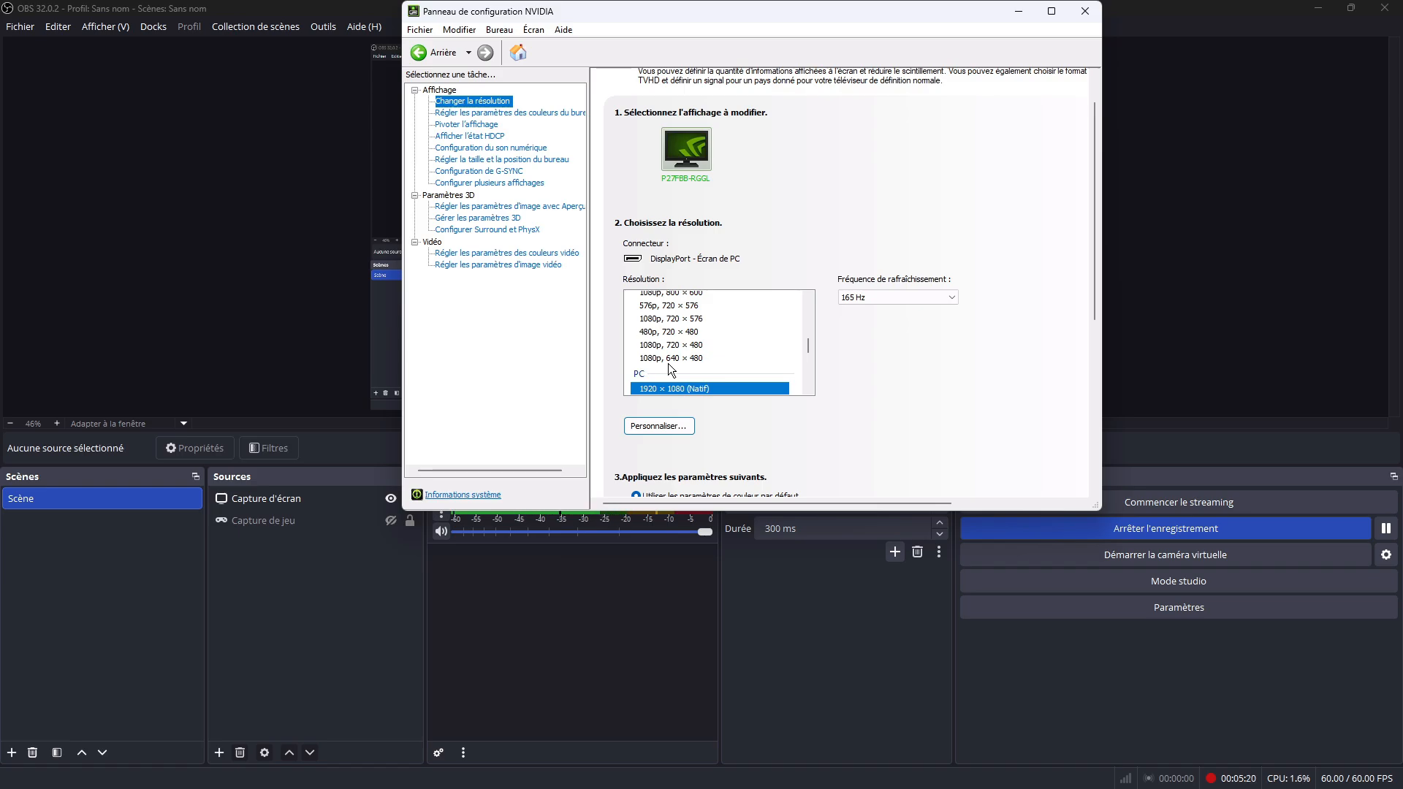
scroll(951, 391, down, 3)
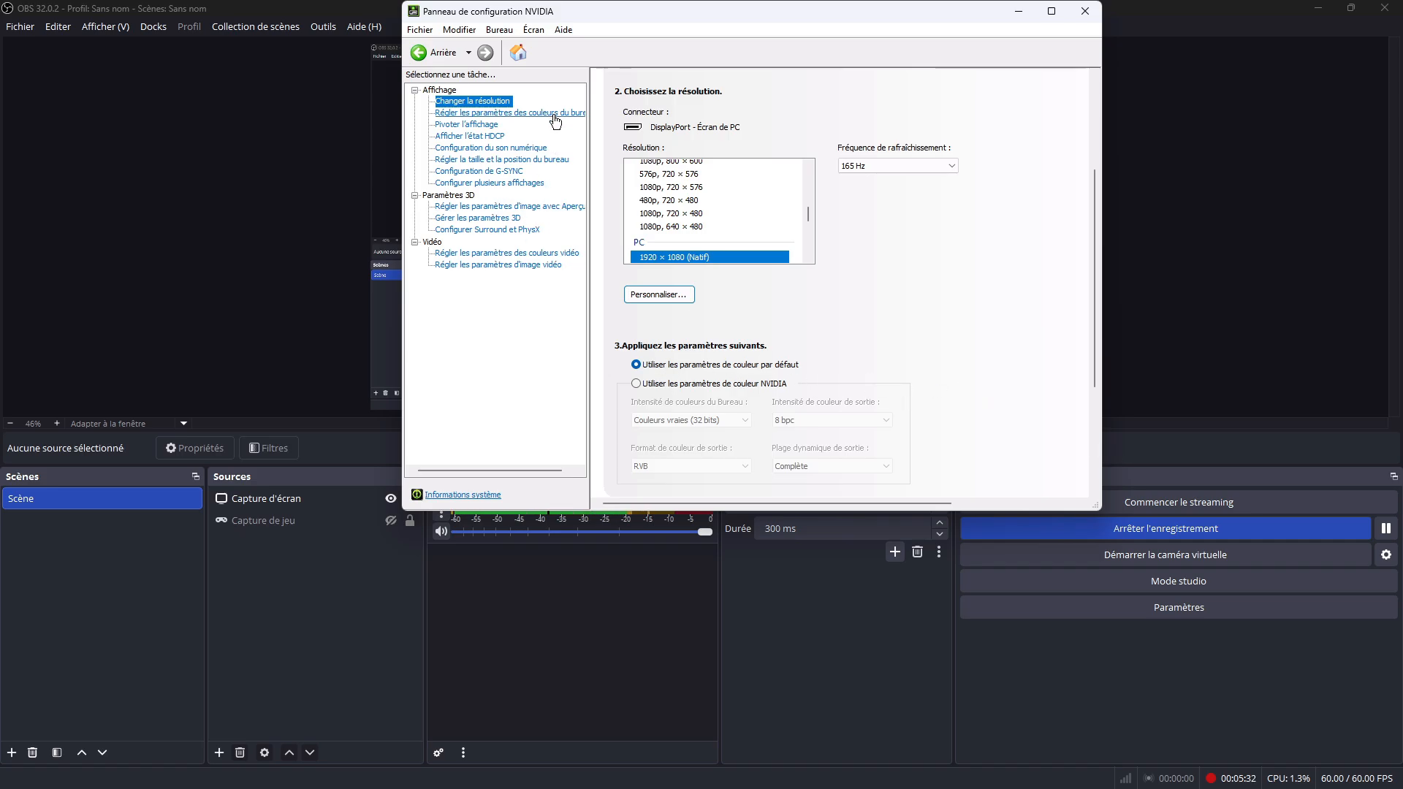
Step: Review the desktop color settings and open the G-SYNC configuration to check its activation and screen mode options
click(526, 114)
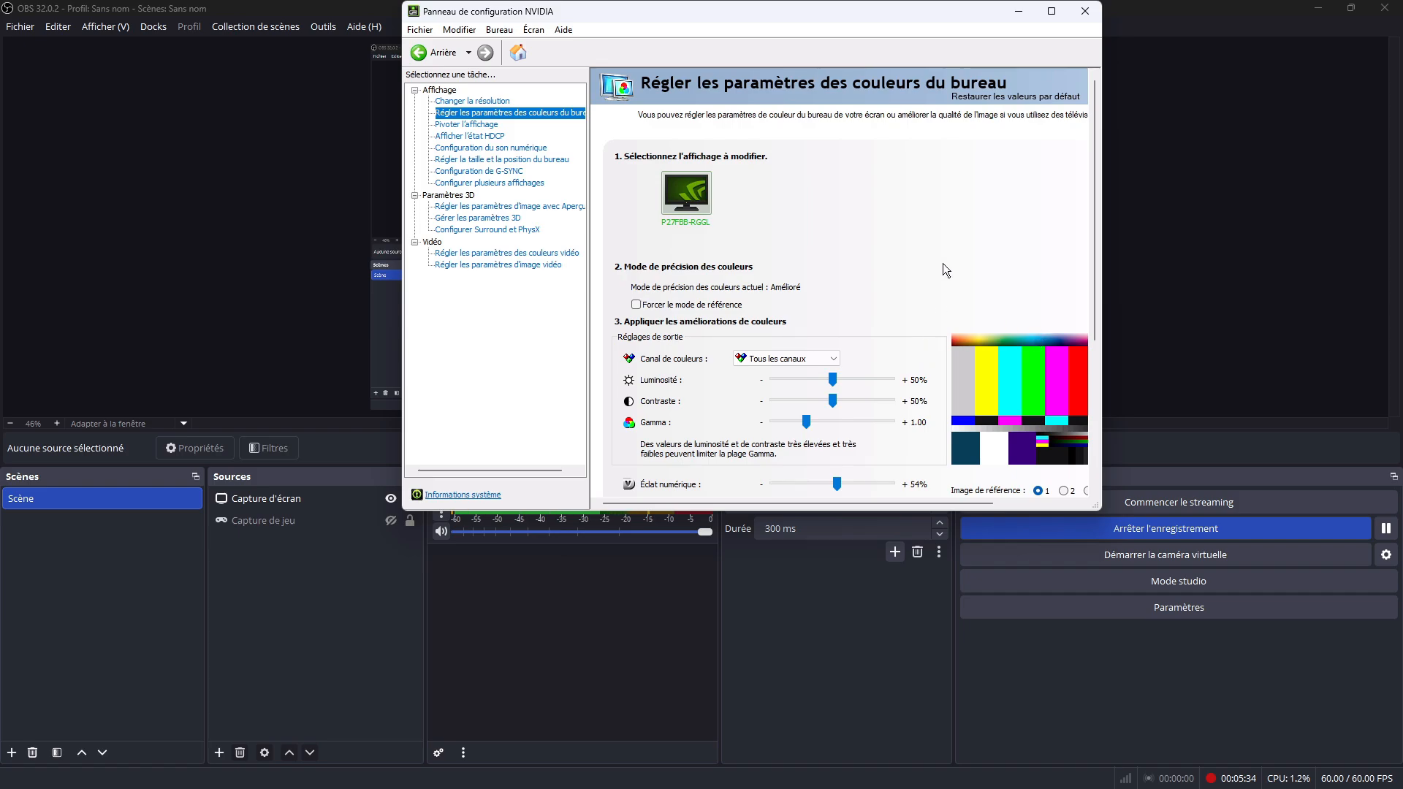
scroll(943, 263, down, 1)
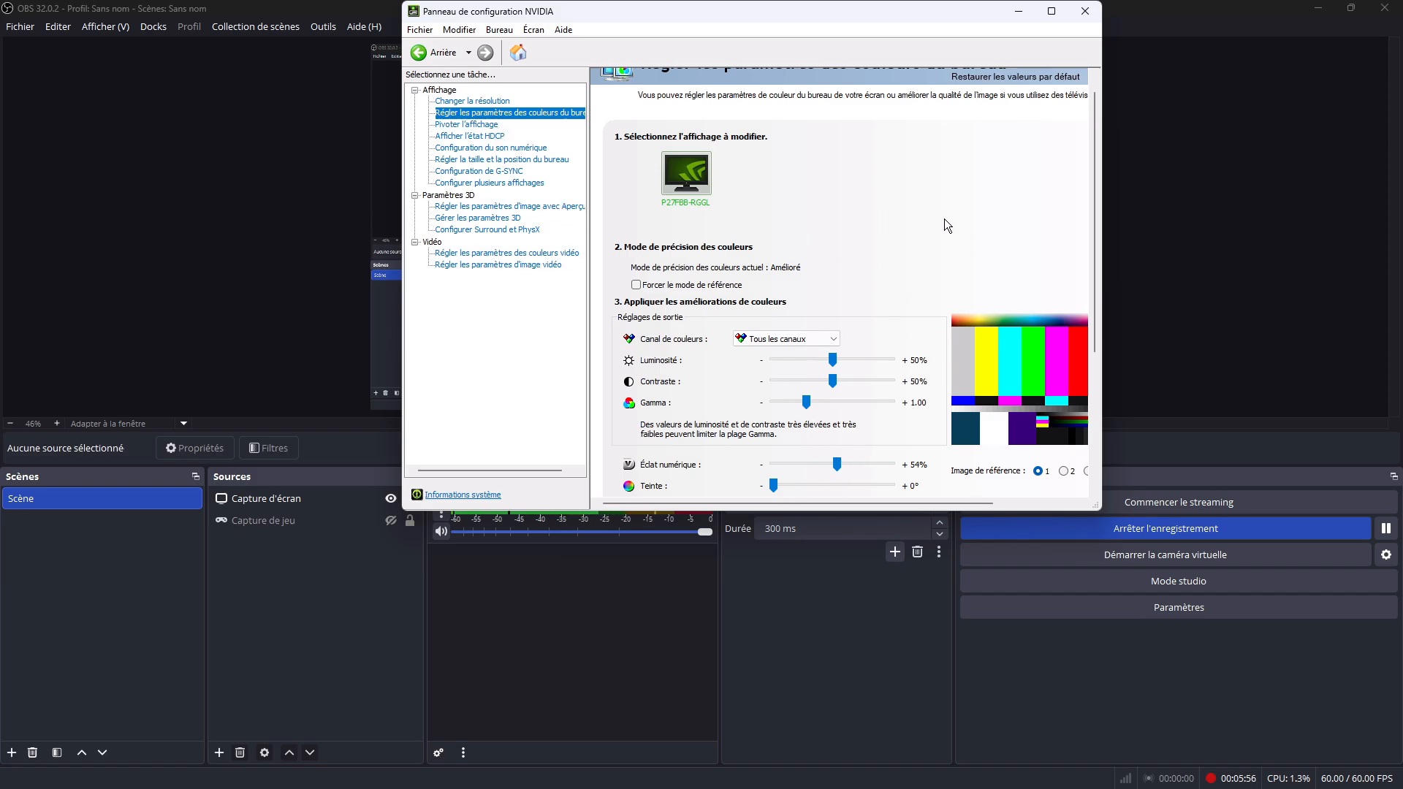
click(504, 171)
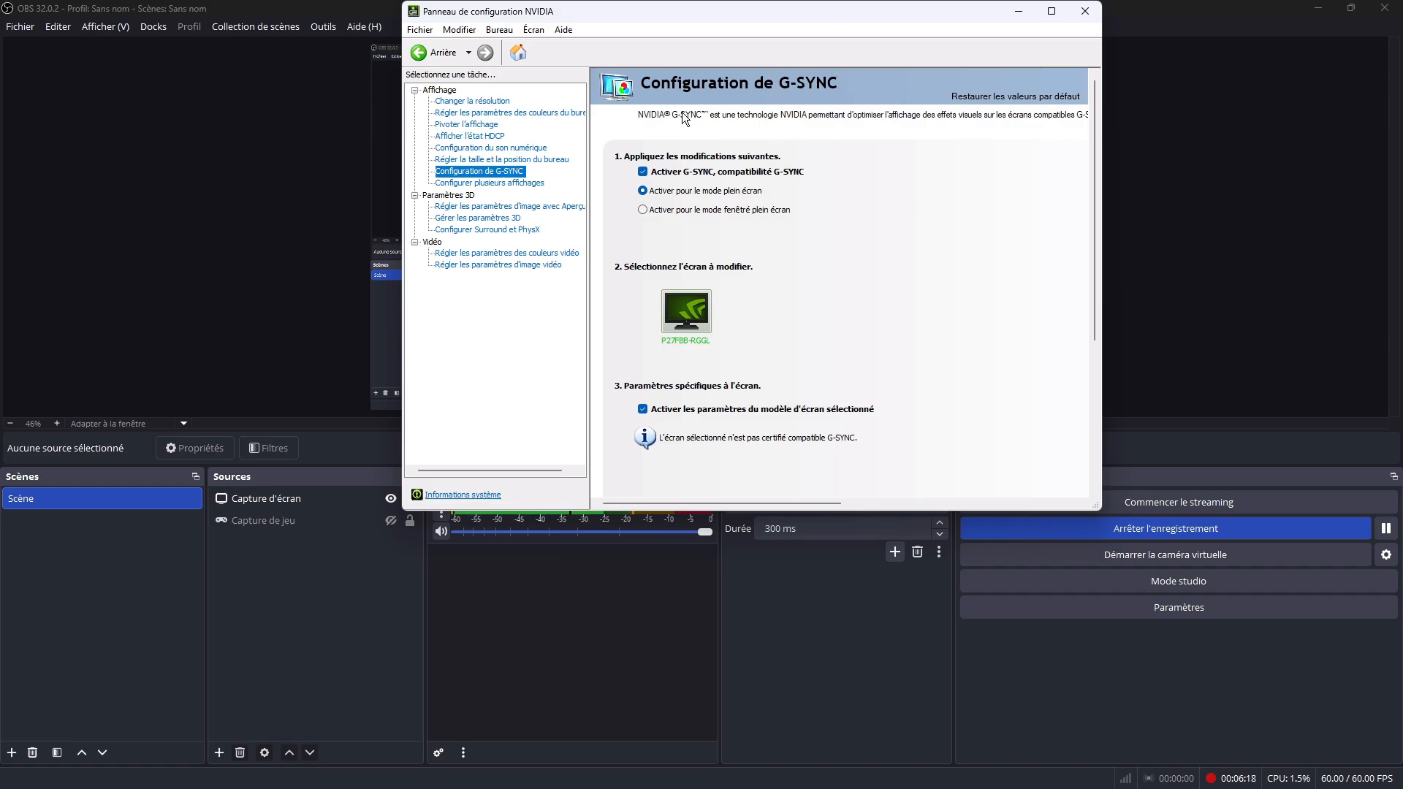
Step: Review the full list of global 3D settings, from image scaling and antialiasing through power management to triple buffering
click(504, 220)
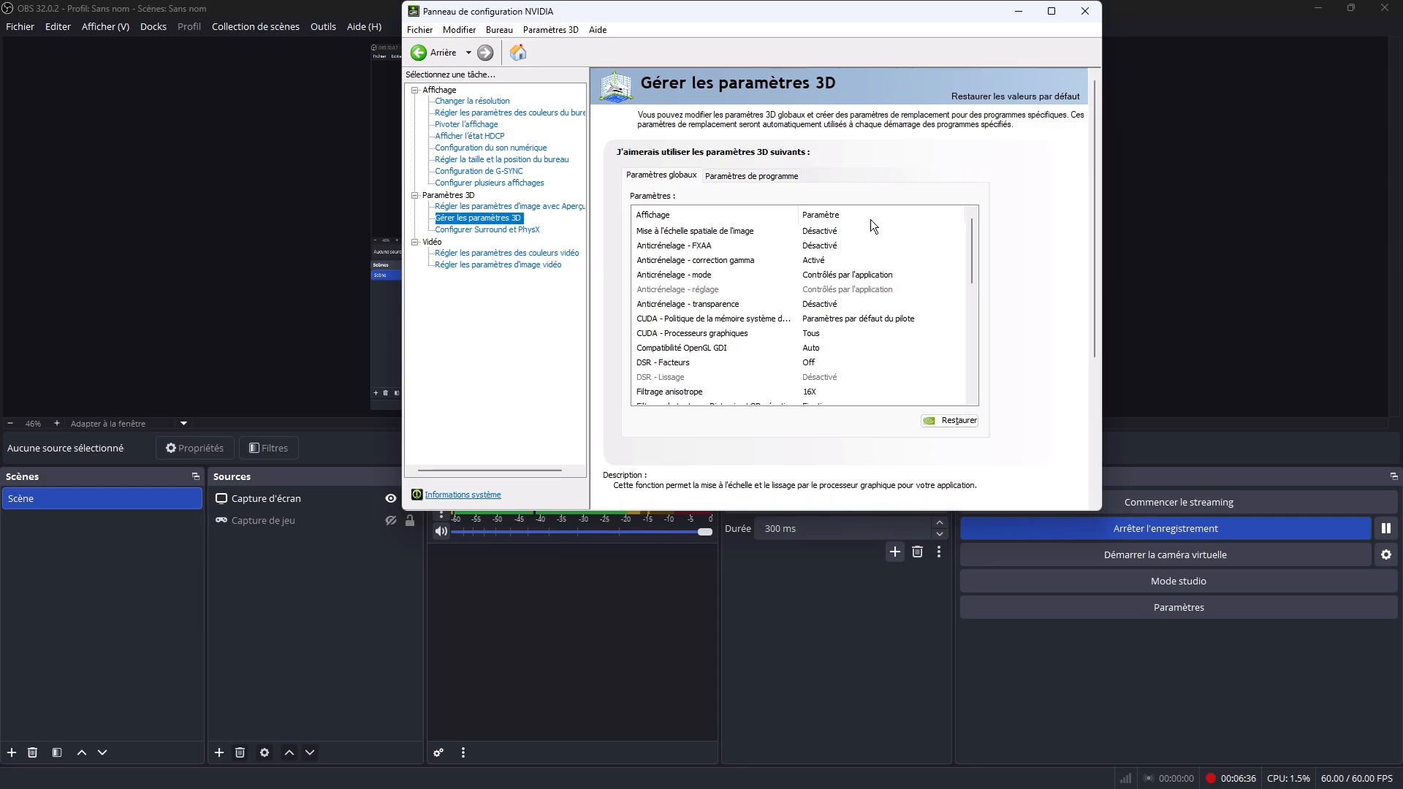
mouse_move(974, 248)
mouse_down()
mouse_move(969, 265)
mouse_move(972, 253)
mouse_up()
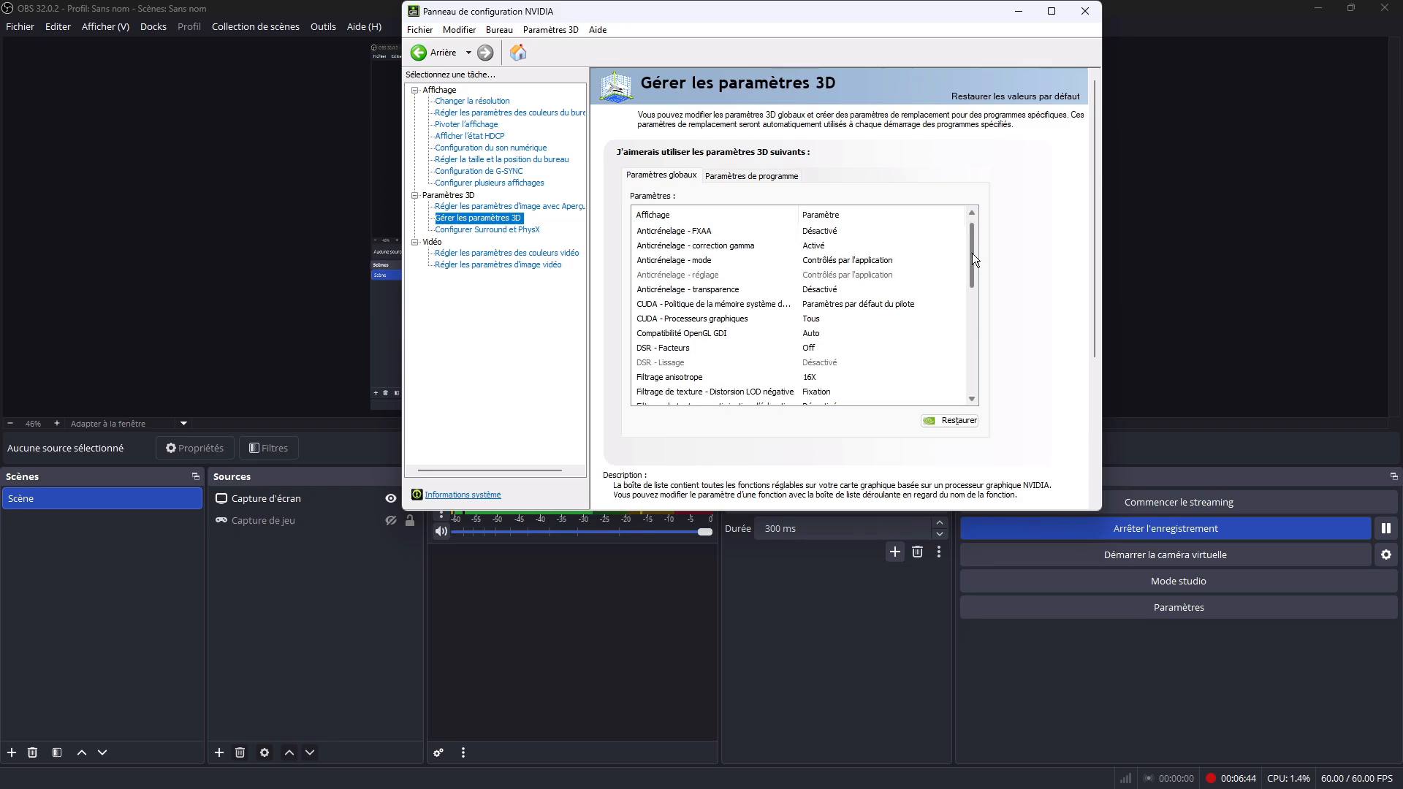
drag(972, 253, 975, 278)
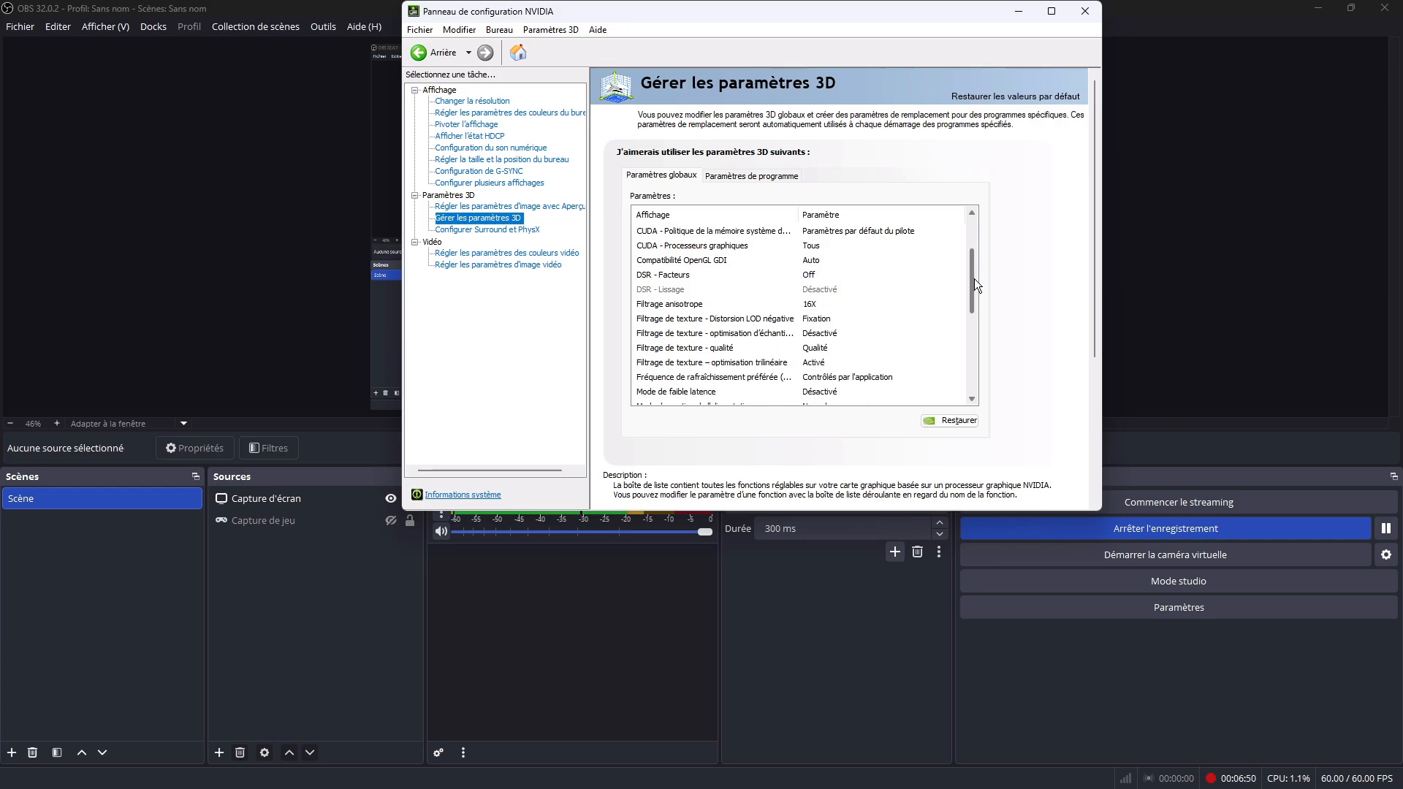
drag(974, 278, 973, 290)
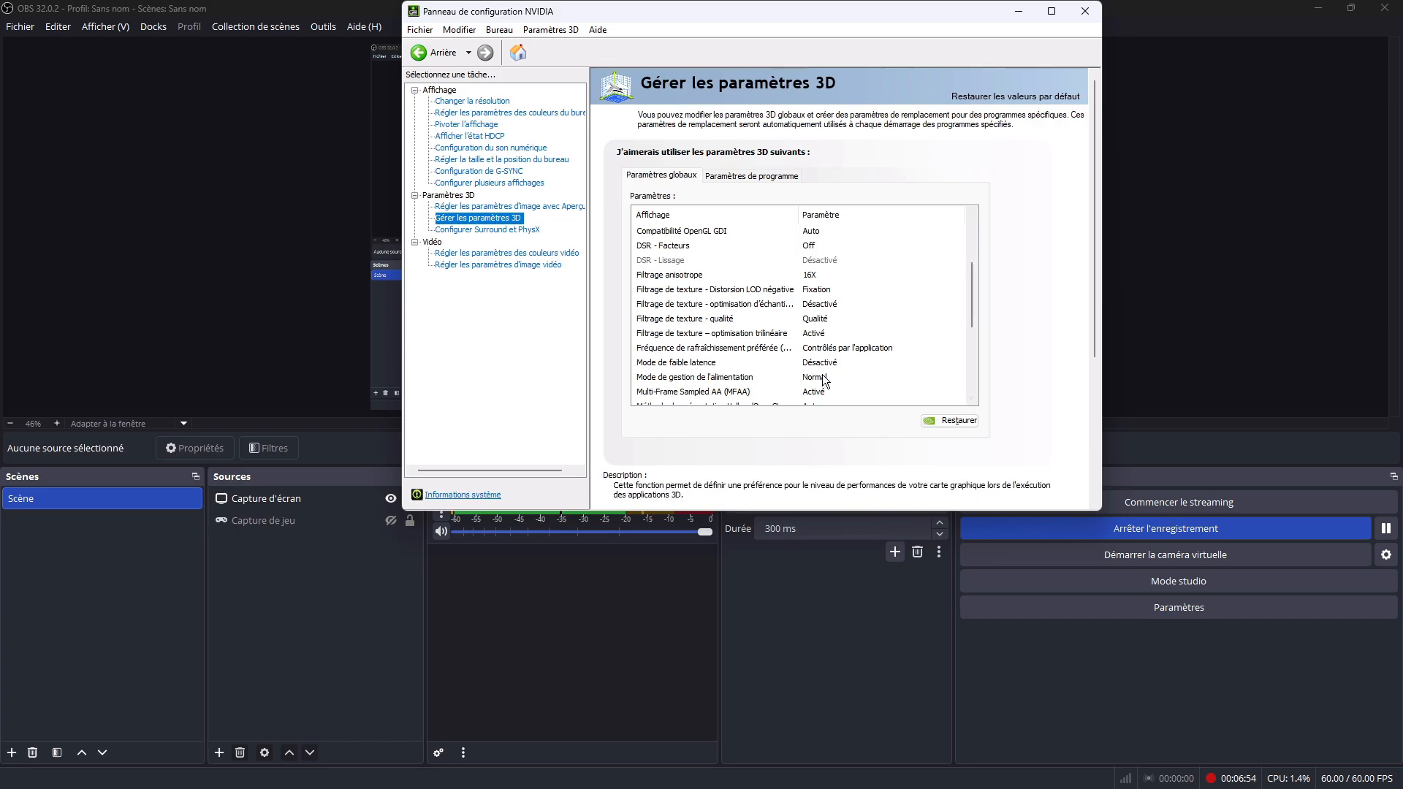
drag(976, 282, 979, 301)
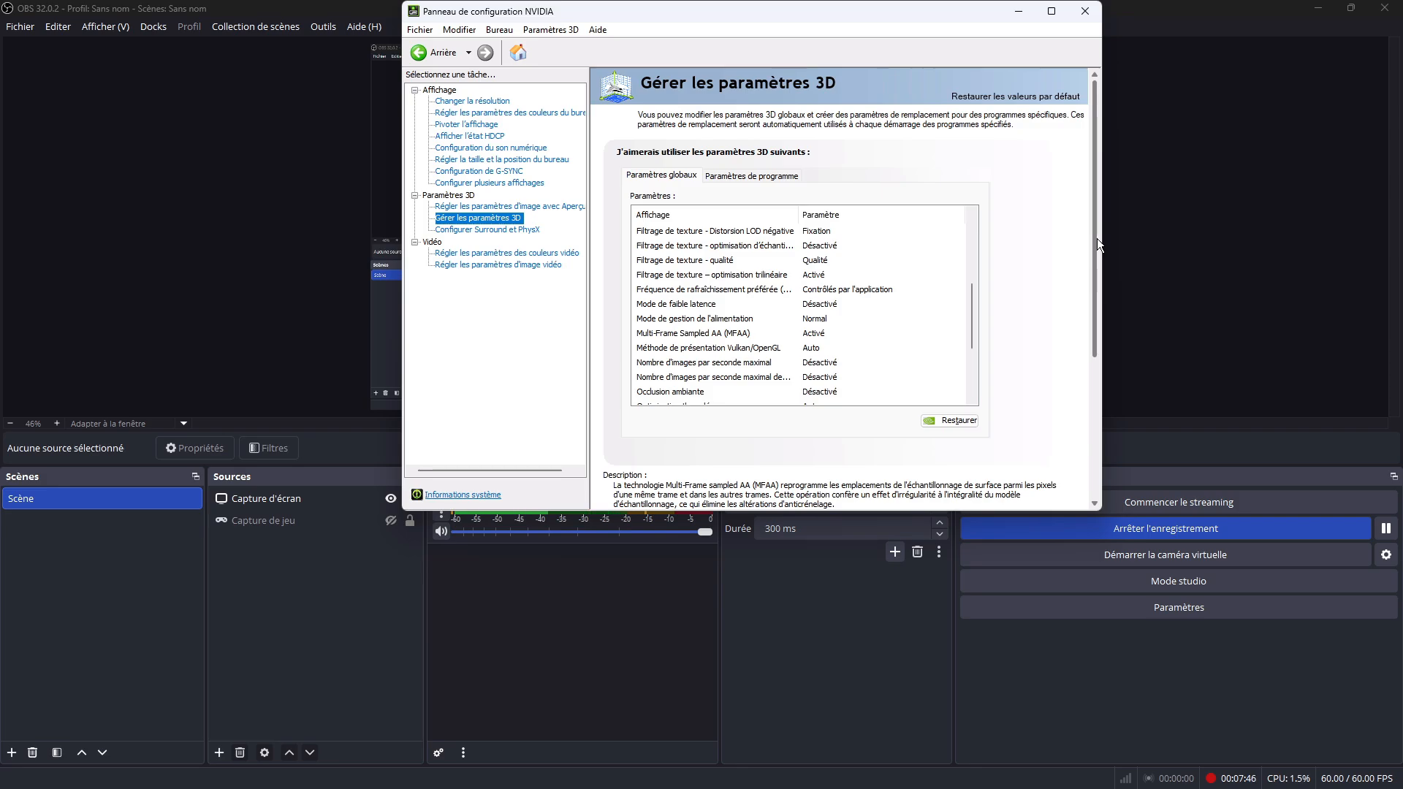
drag(975, 297, 970, 349)
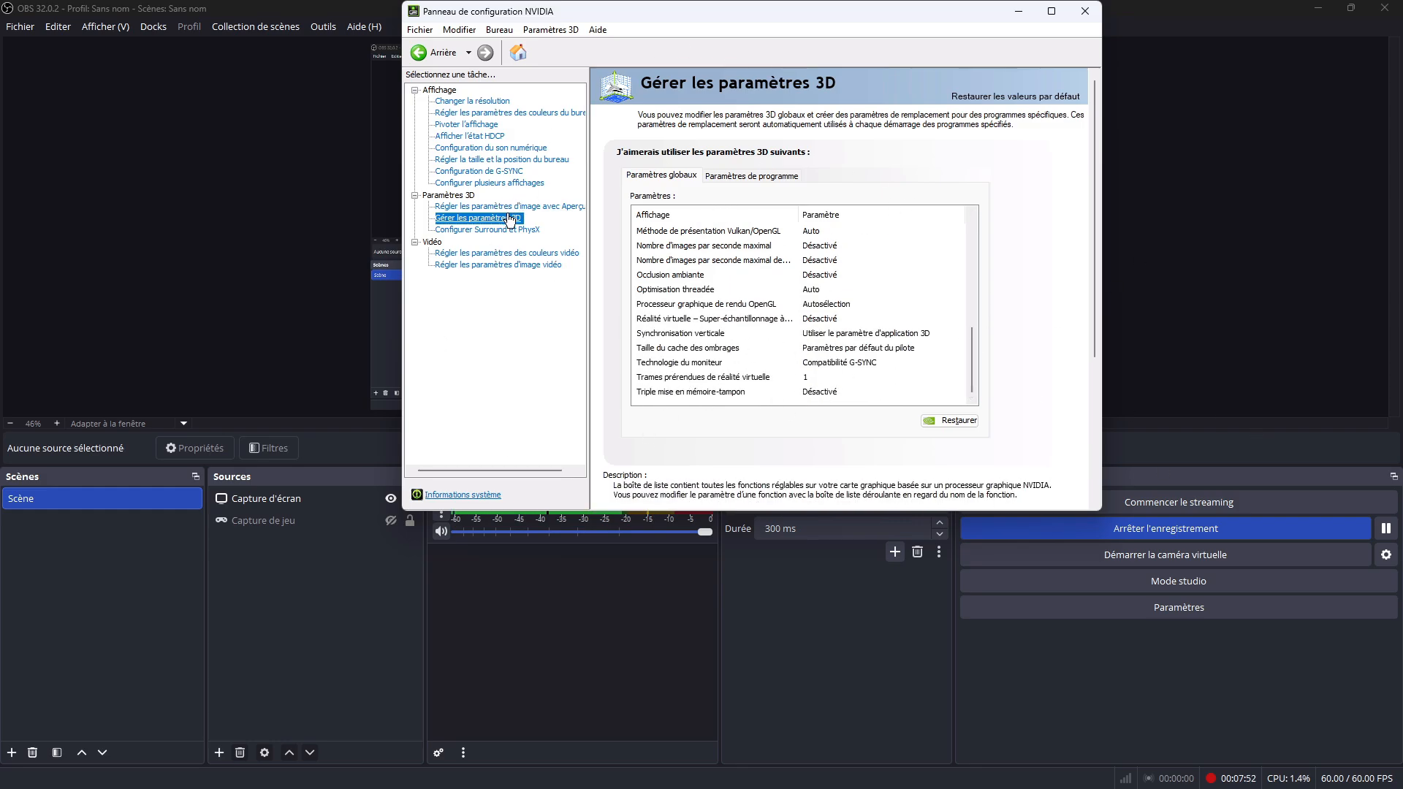
Step: Review the video color settings and the video image settings, and close the NVIDIA Control Panel
click(517, 252)
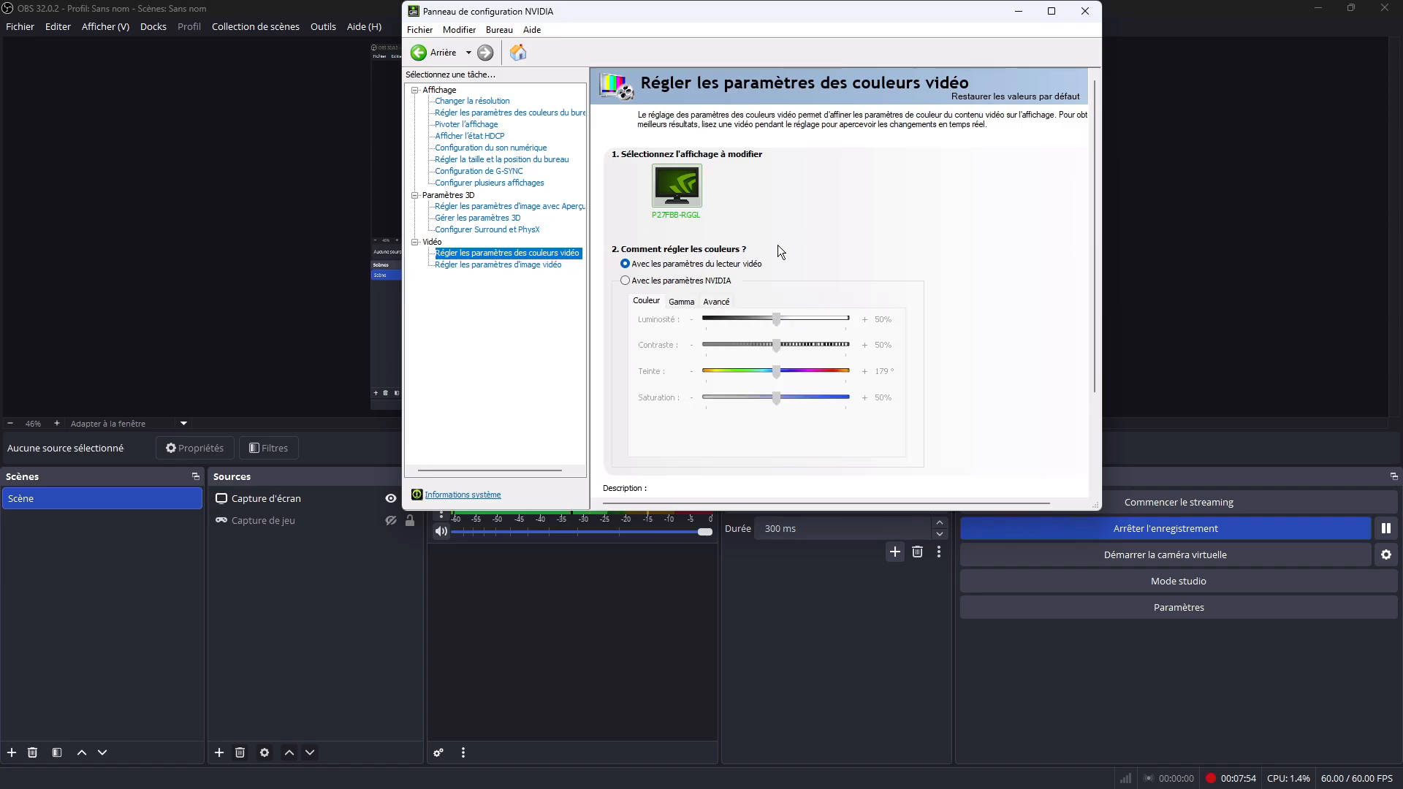
click(511, 264)
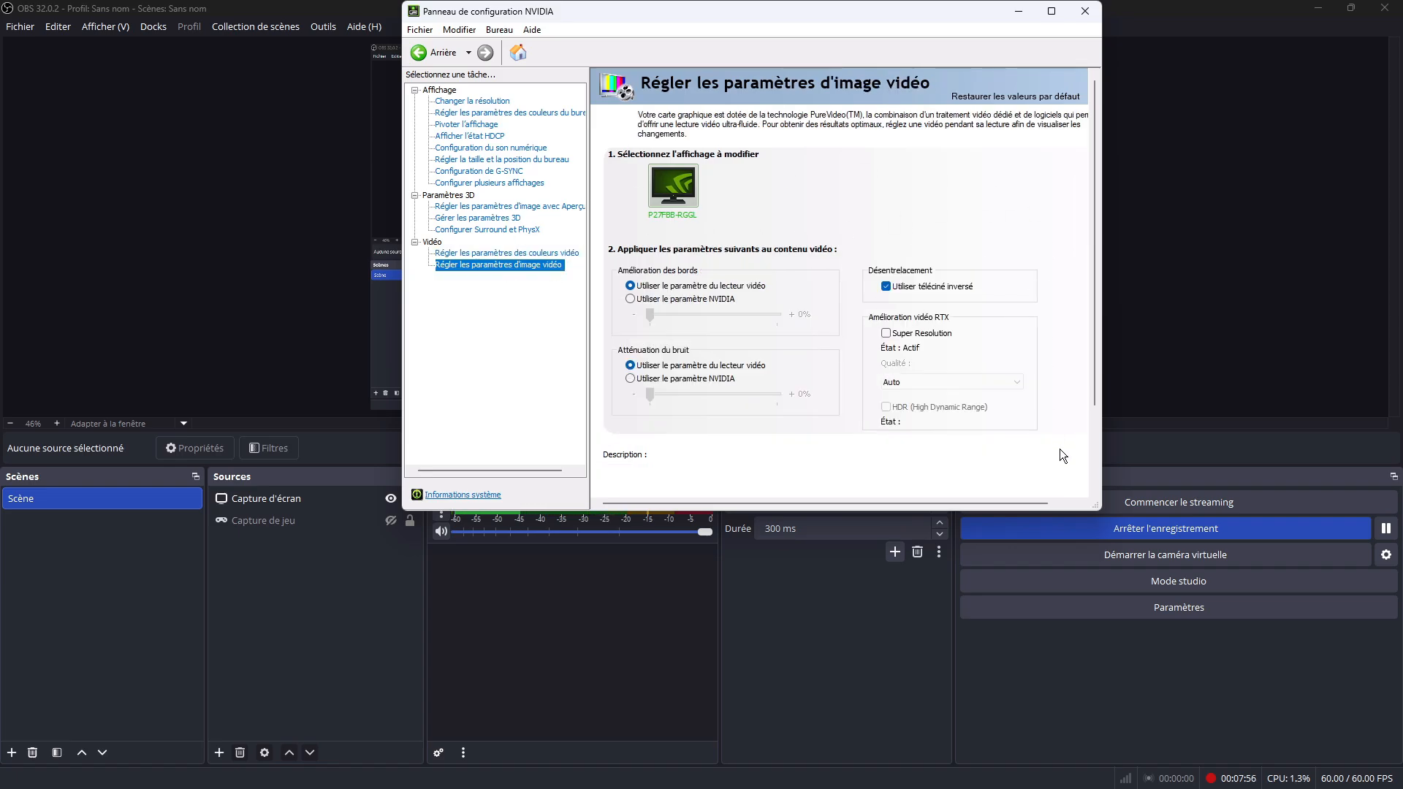
scroll(1063, 442, down, 2)
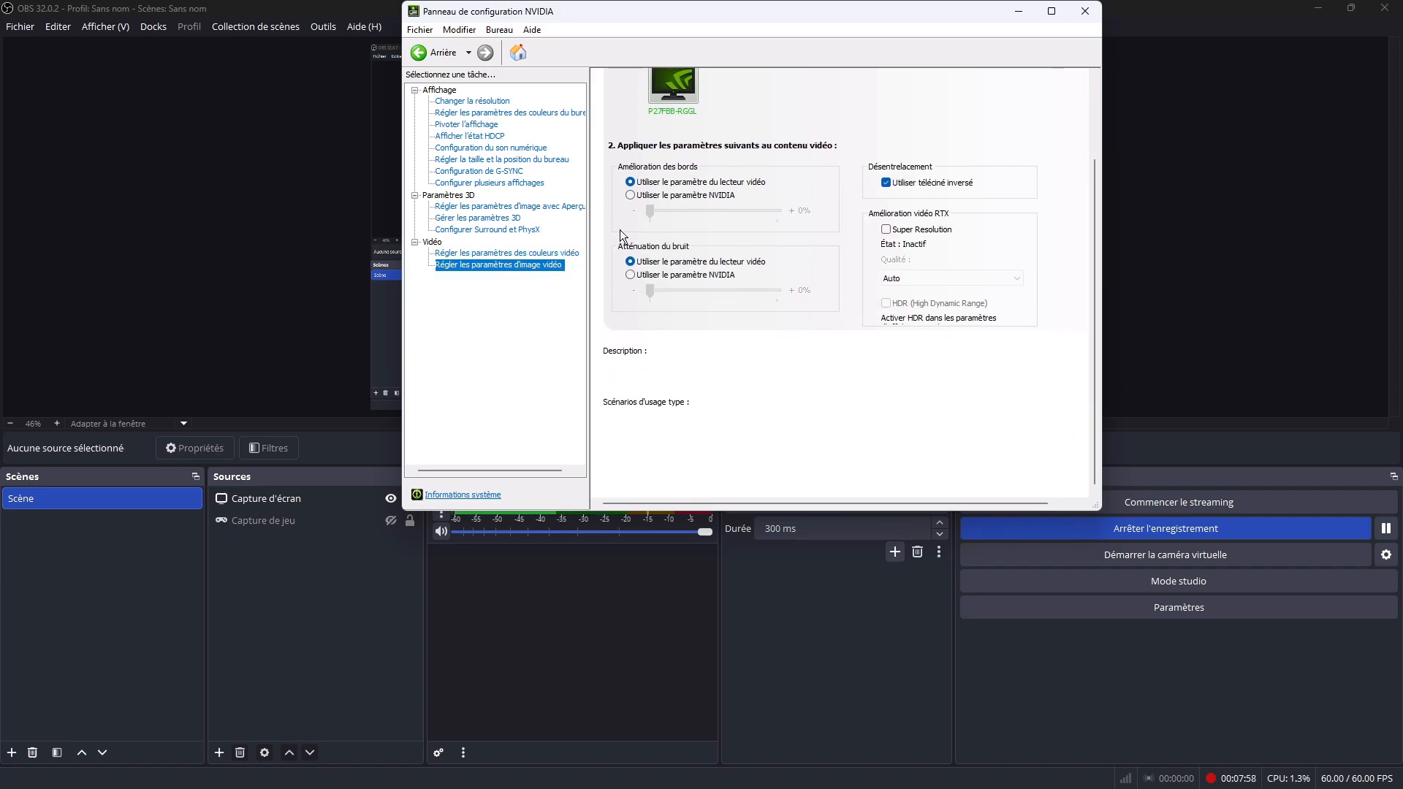
click(1086, 12)
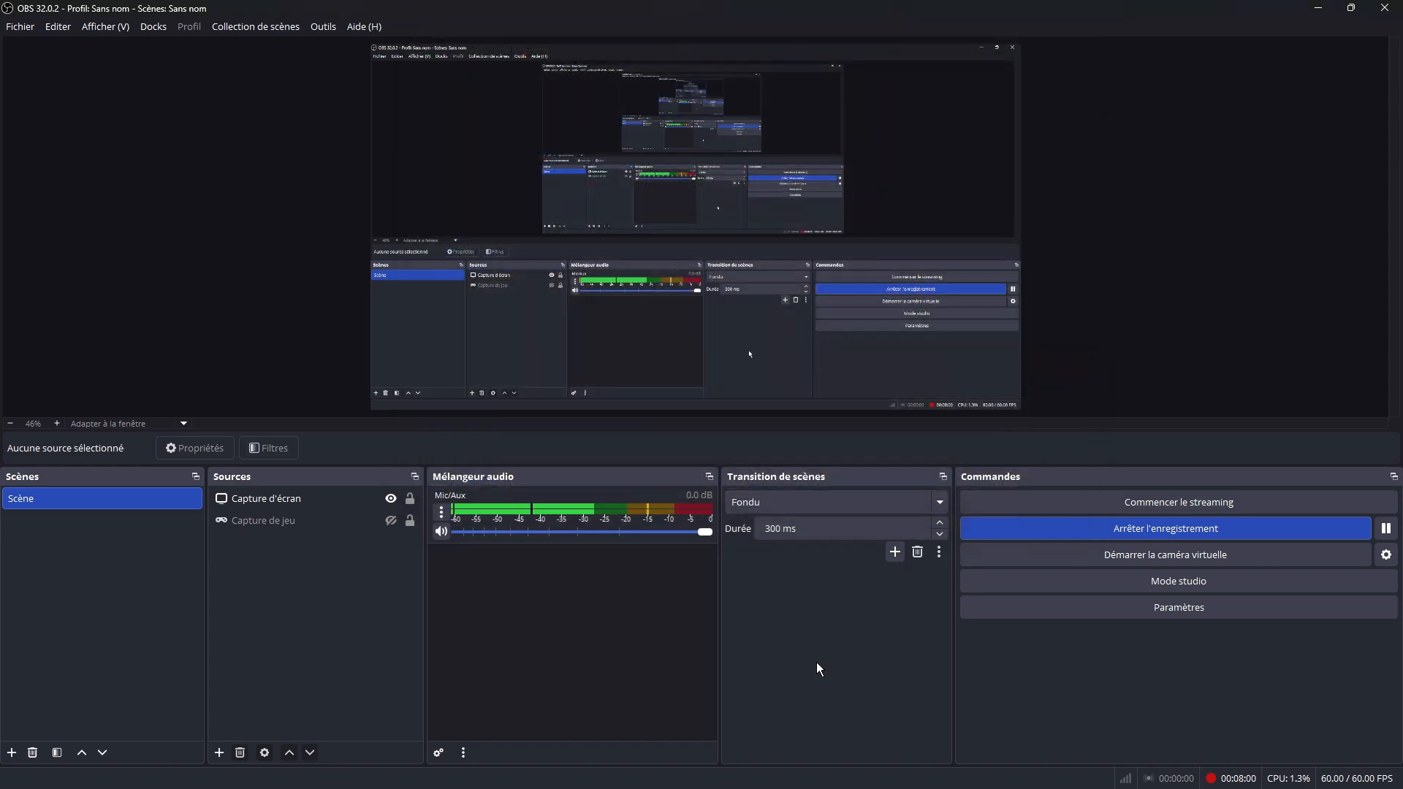